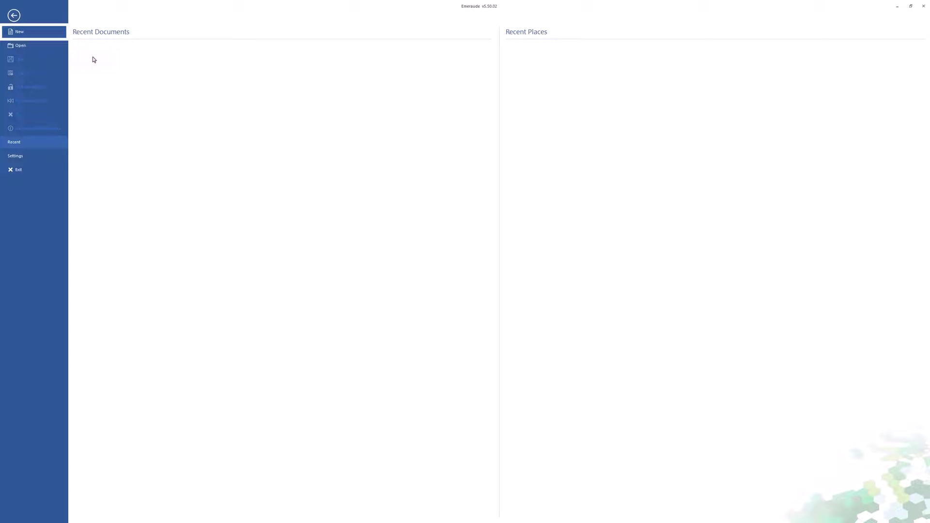
Start a new document as a PNL job and review its Document Units settings.
left_click(54, 36)
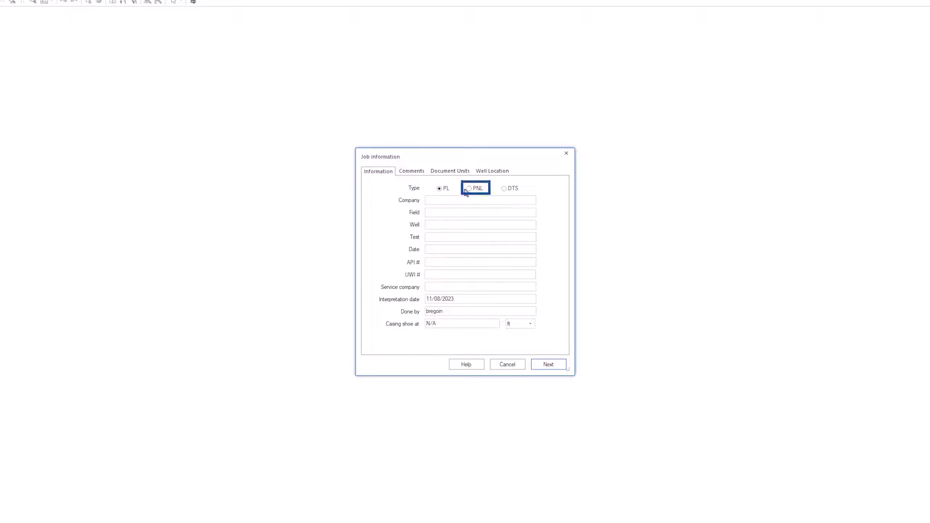
left_click(468, 189)
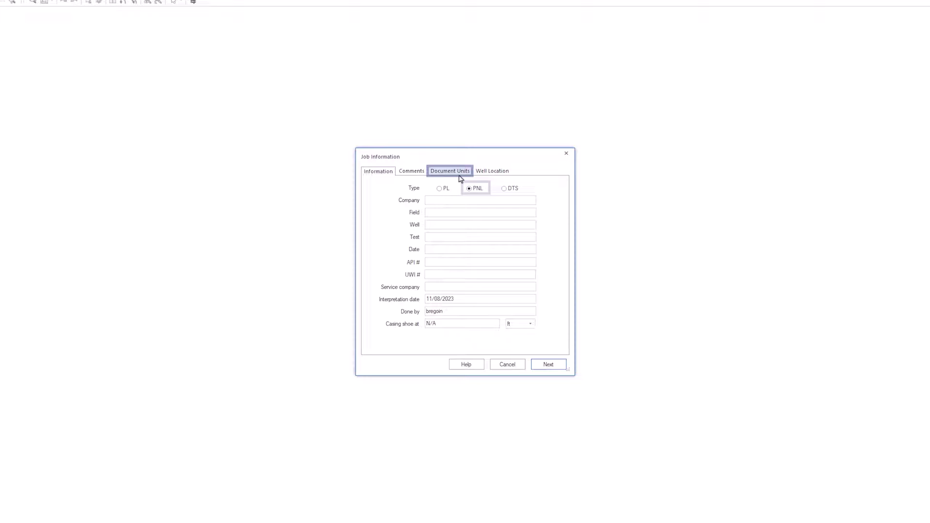
left_click(458, 171)
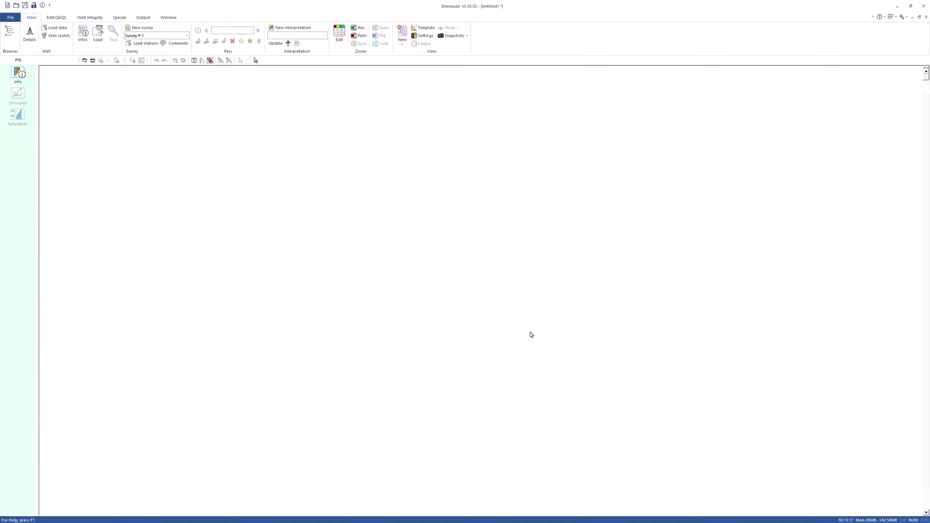
Add the B06.las log file to the Import Well data dialog.
left_click(57, 28)
left_click(179, 129)
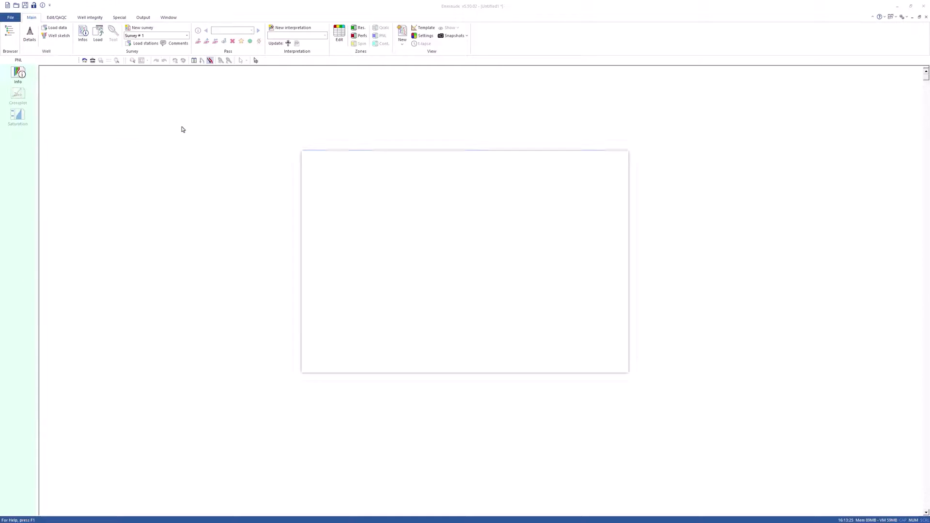
left_click(614, 159)
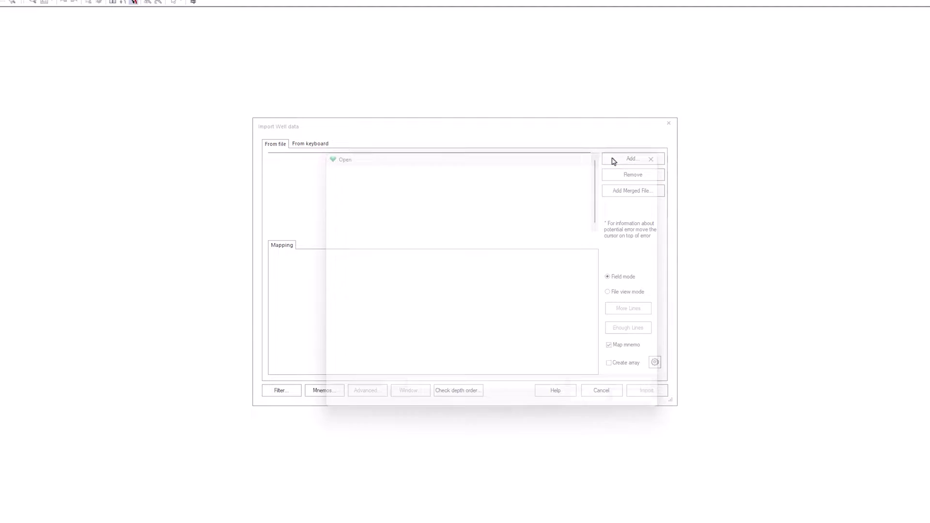
left_click(426, 217)
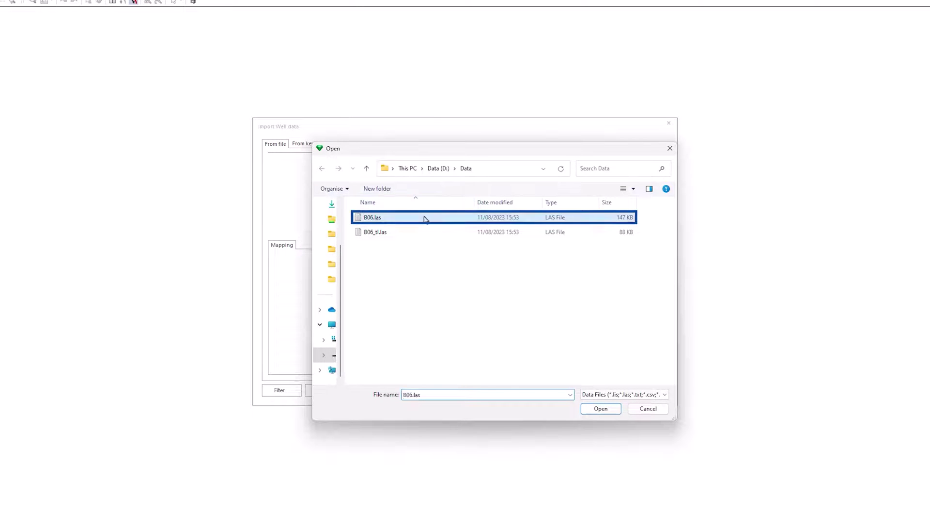
left_click(590, 410)
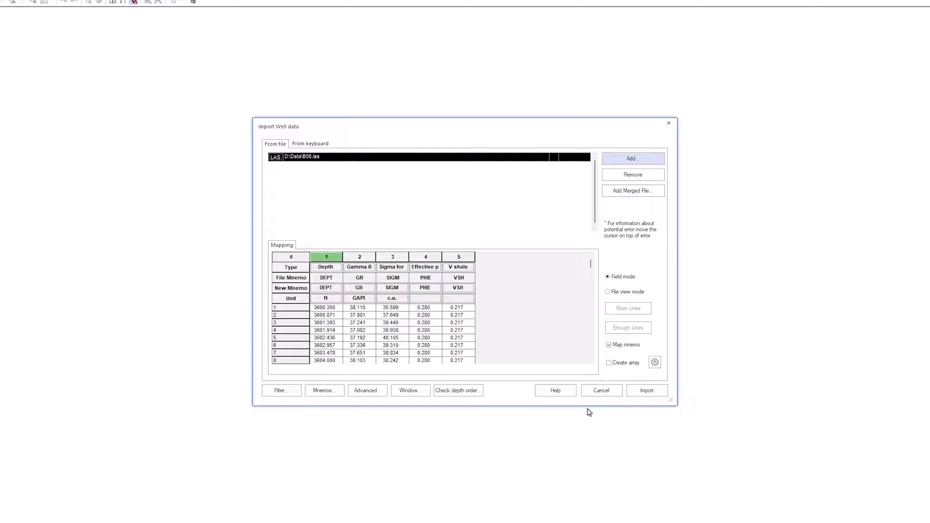
left_click(647, 391)
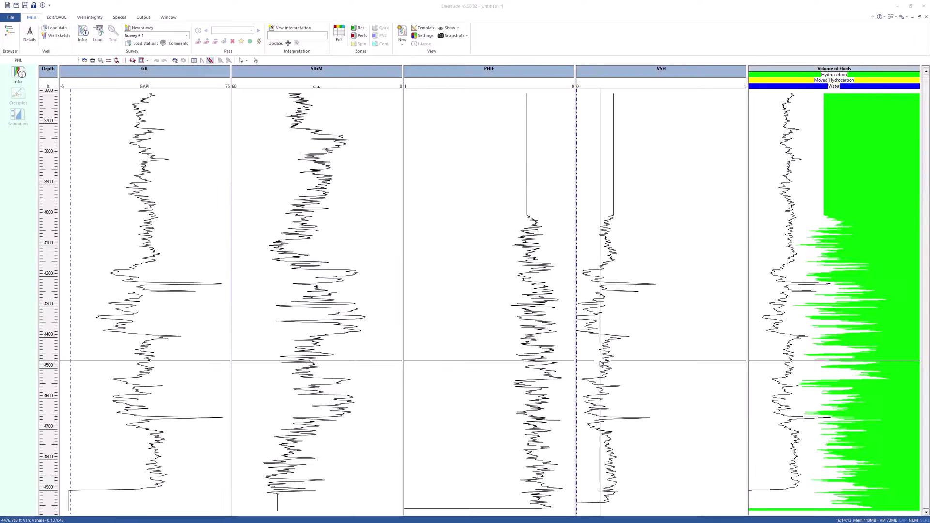
left_click(199, 85)
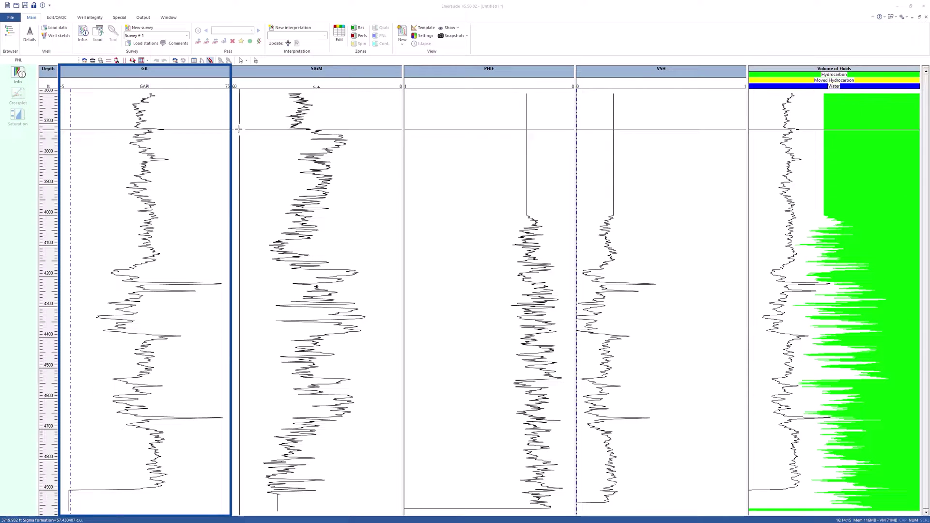
left_click(281, 76)
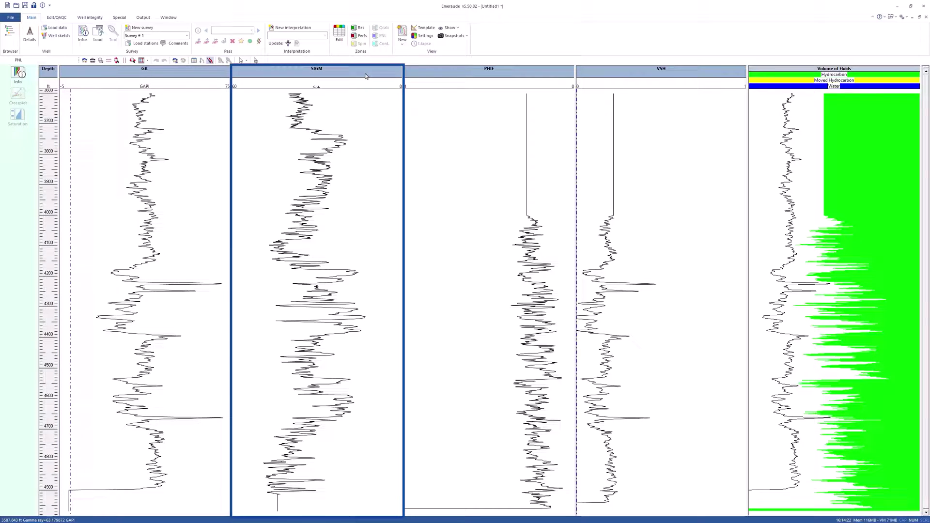
left_click(444, 77)
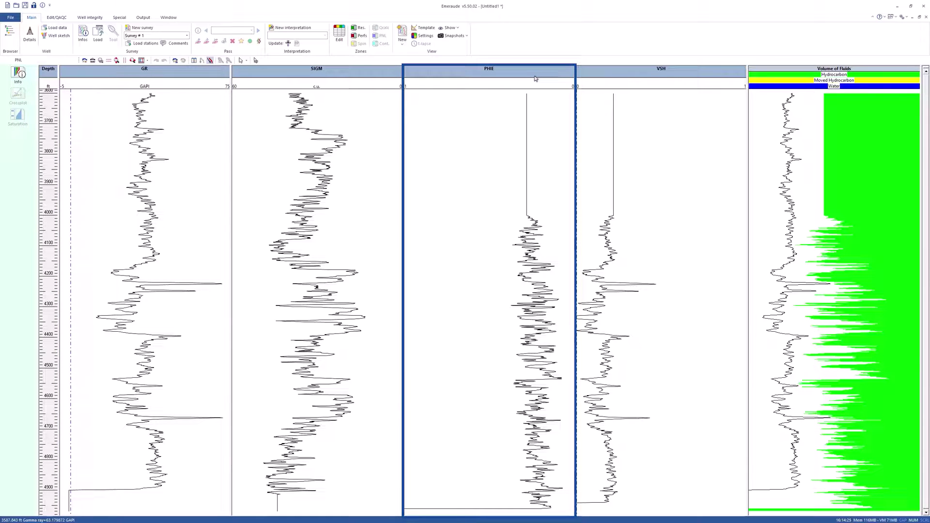
left_click(708, 75)
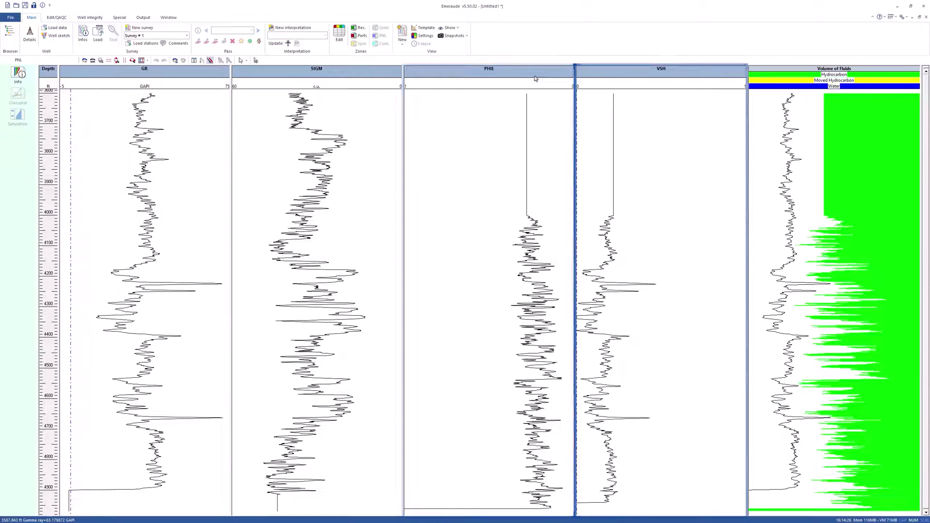
left_click(707, 74)
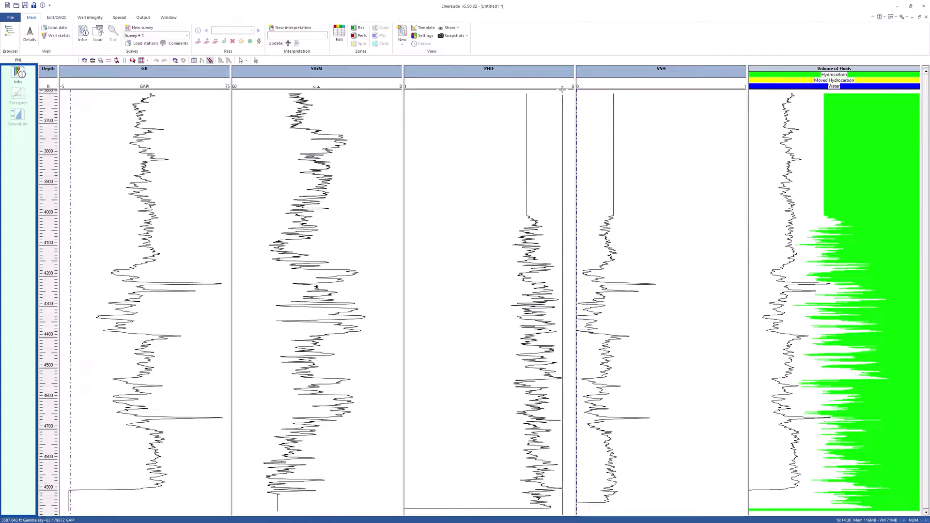
Create the PNL interpretation 'Interpretation # 1', turning off startup tips.
left_click(18, 77)
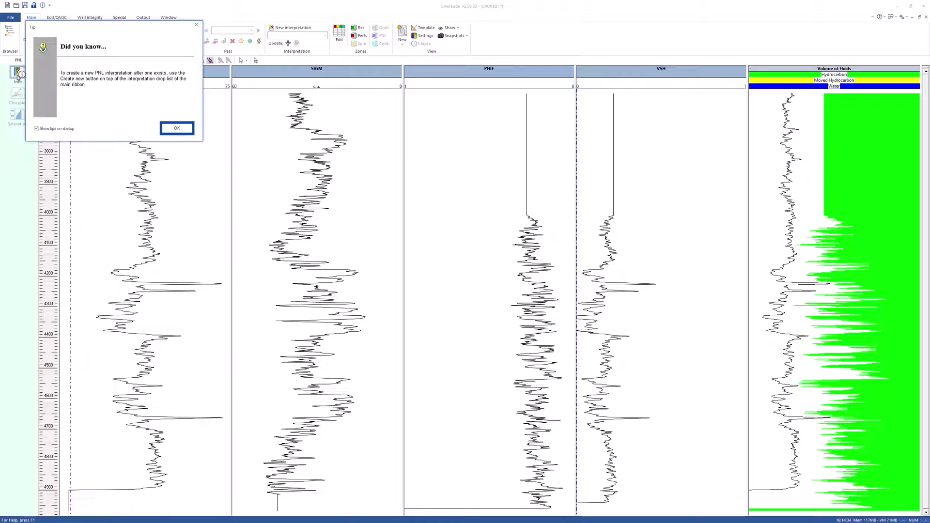
left_click(37, 129)
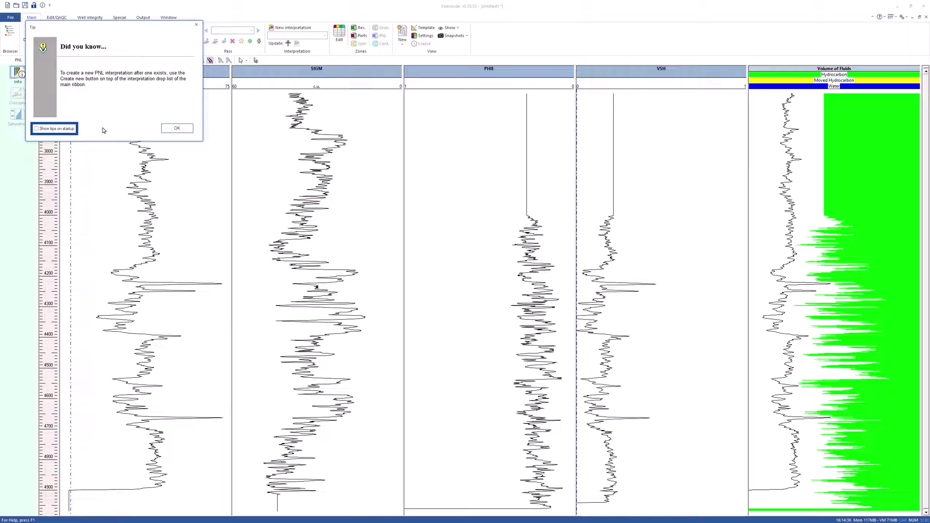
left_click(178, 129)
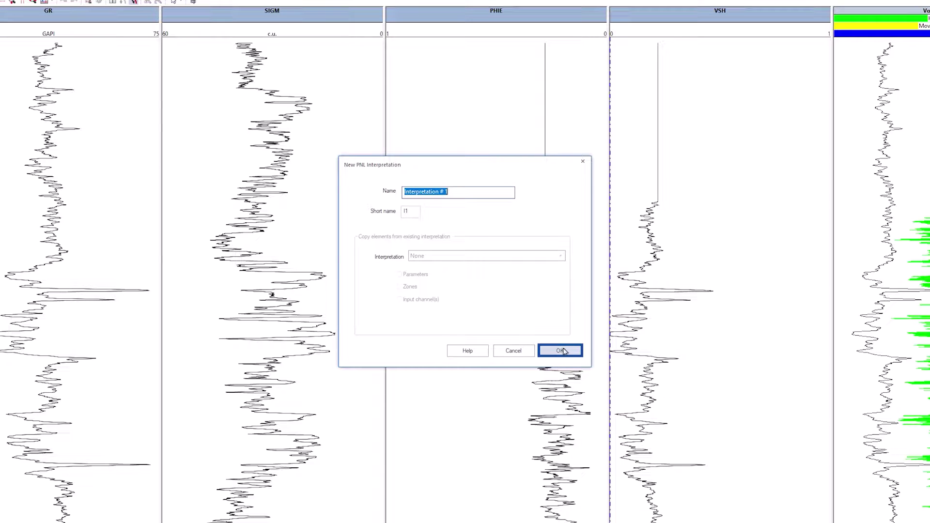
left_click(561, 351)
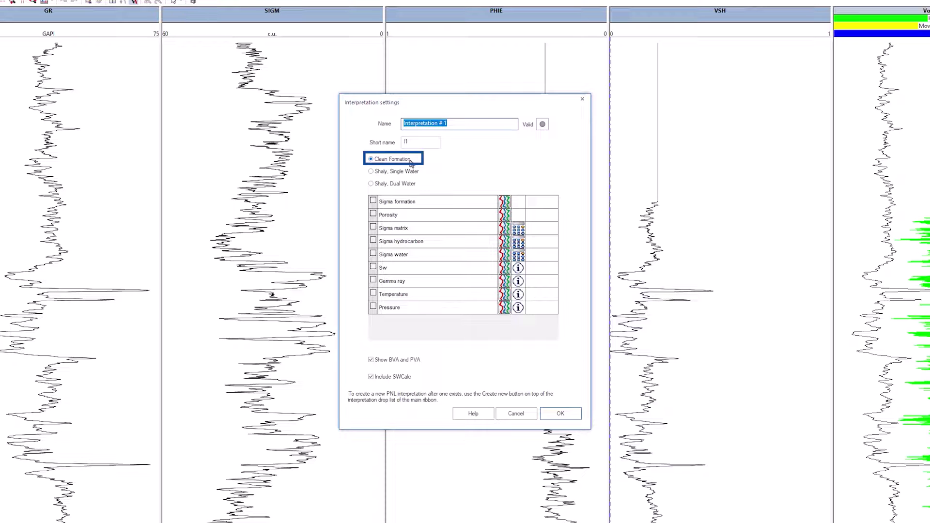
Select the Shaly, Single Water model after briefly comparing Shaly, Dual Water.
left_click(425, 173)
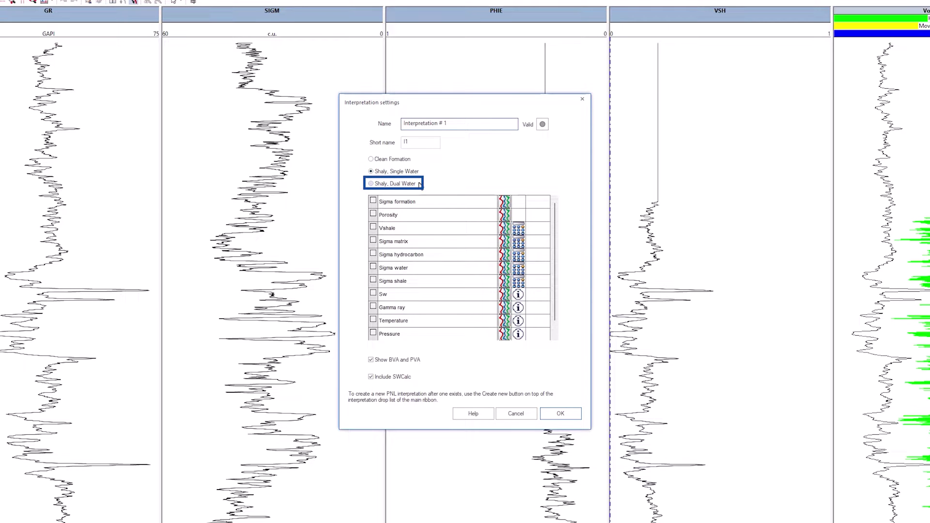
left_click(420, 185)
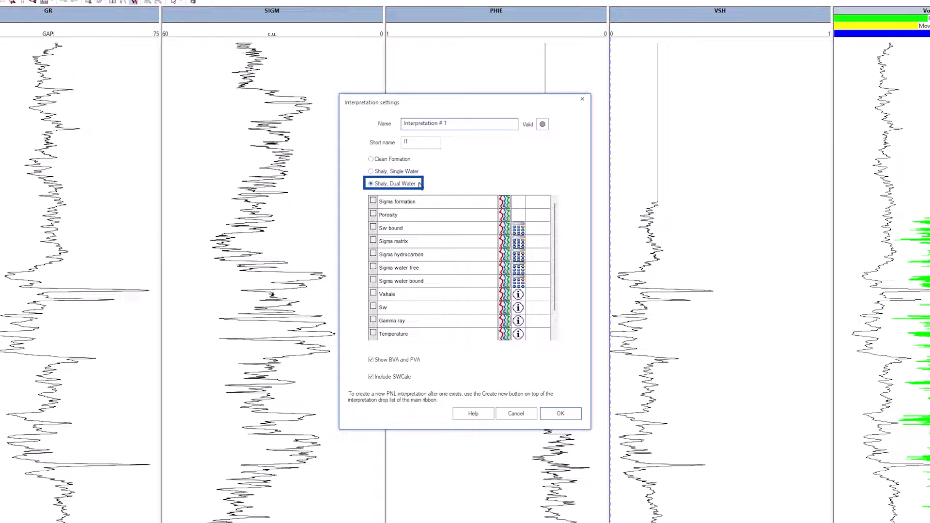
left_click(420, 173)
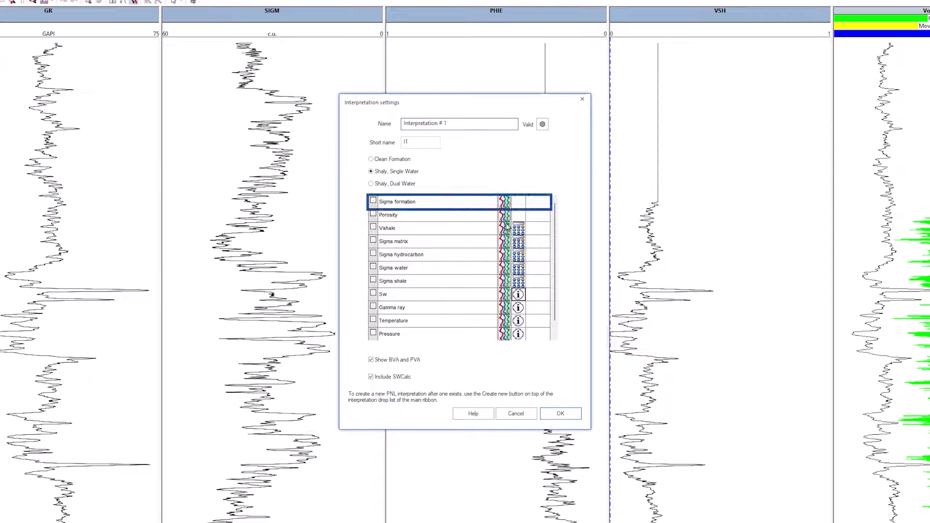
Link Sigma formation to the SIGM channel under Untitled1 General well data.
left_click(506, 203)
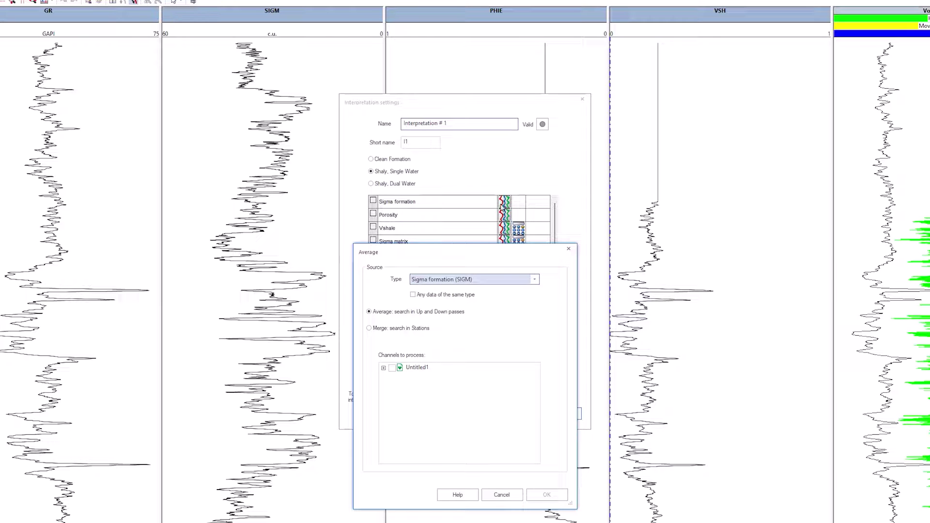
left_click(384, 368)
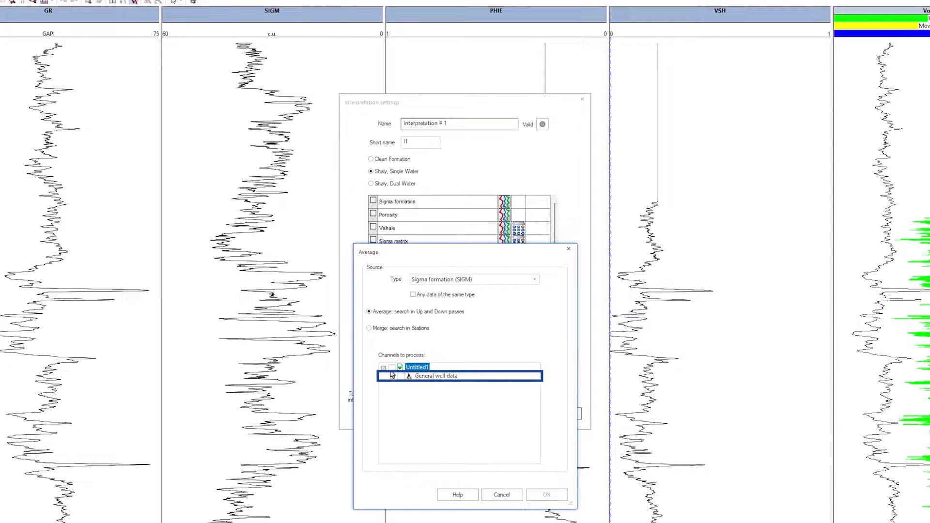
left_click(392, 376)
left_click(410, 385)
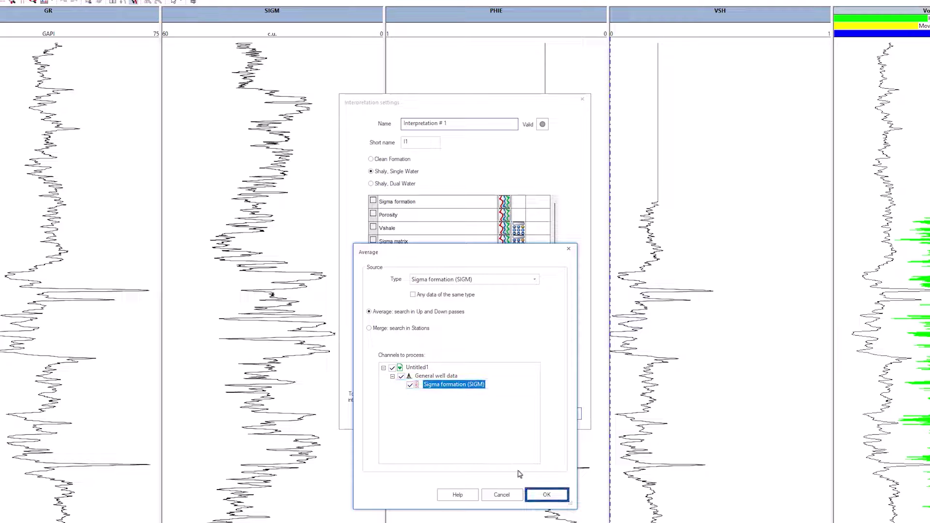
left_click(547, 495)
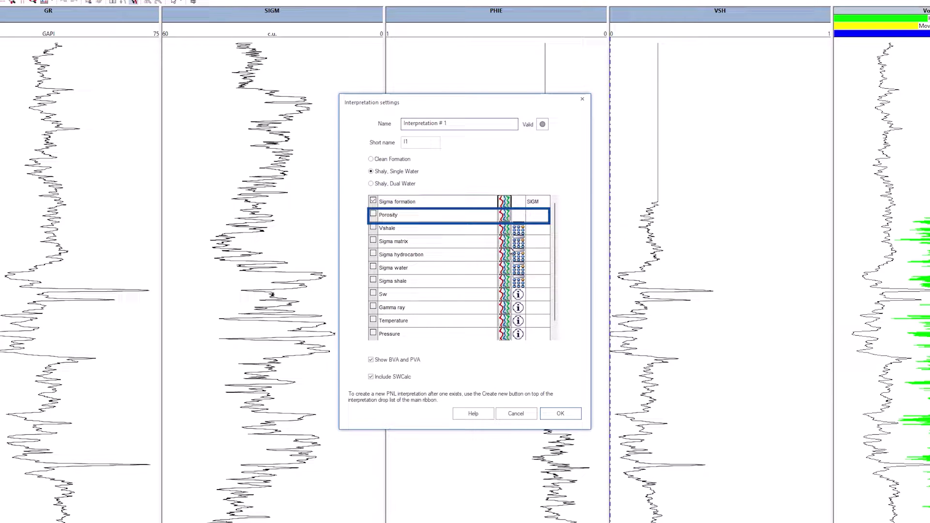
Link Porosity to the effective porosity PHIE channel.
left_click(510, 219)
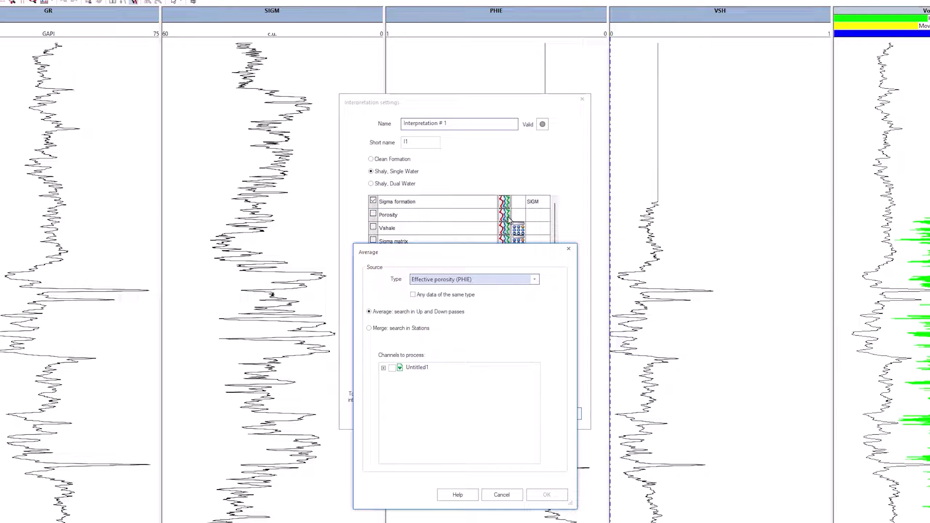
left_click(384, 367)
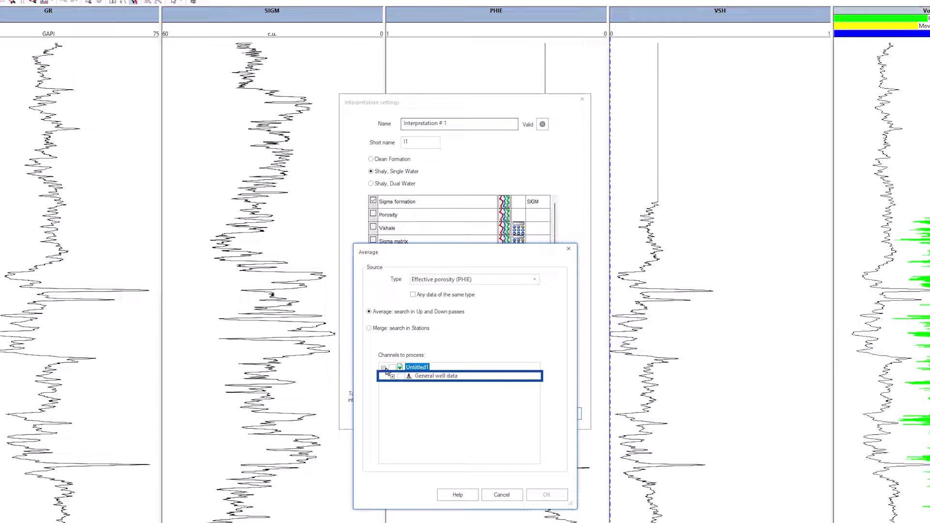
left_click(392, 377)
left_click(410, 385)
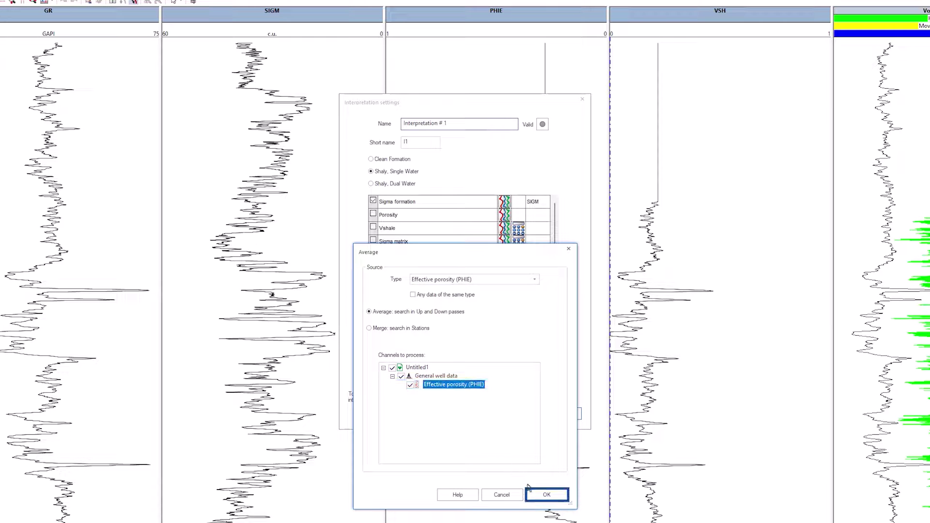
left_click(547, 495)
Link Vshale to the VSH channel.
left_click(504, 229)
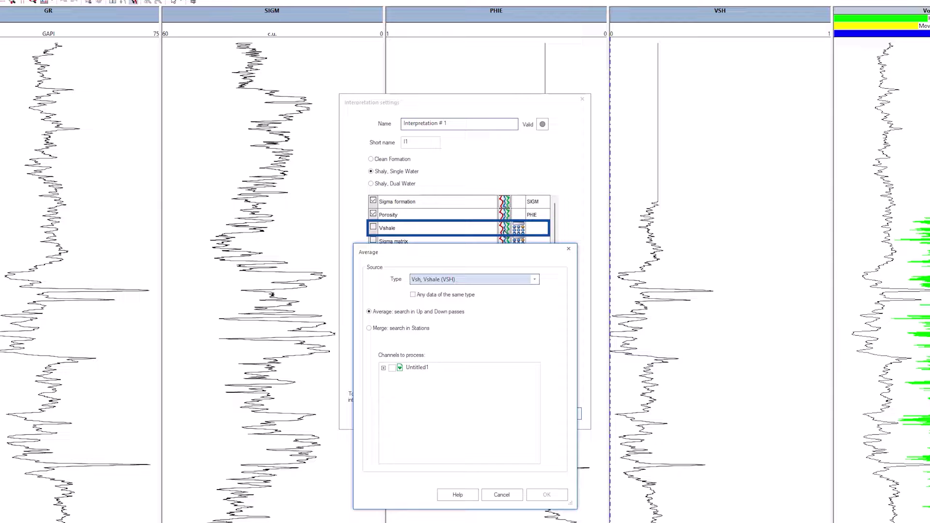
left_click(383, 368)
left_click(392, 376)
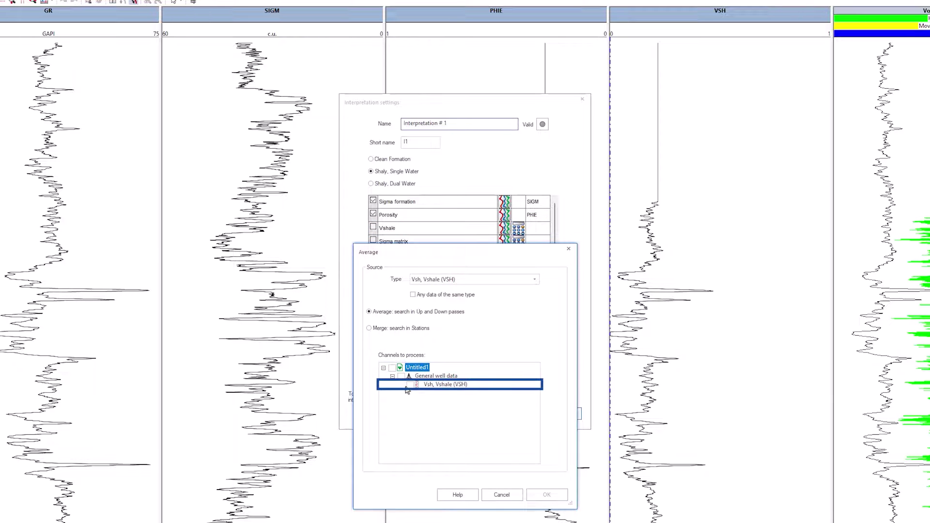
left_click(410, 385)
left_click(547, 494)
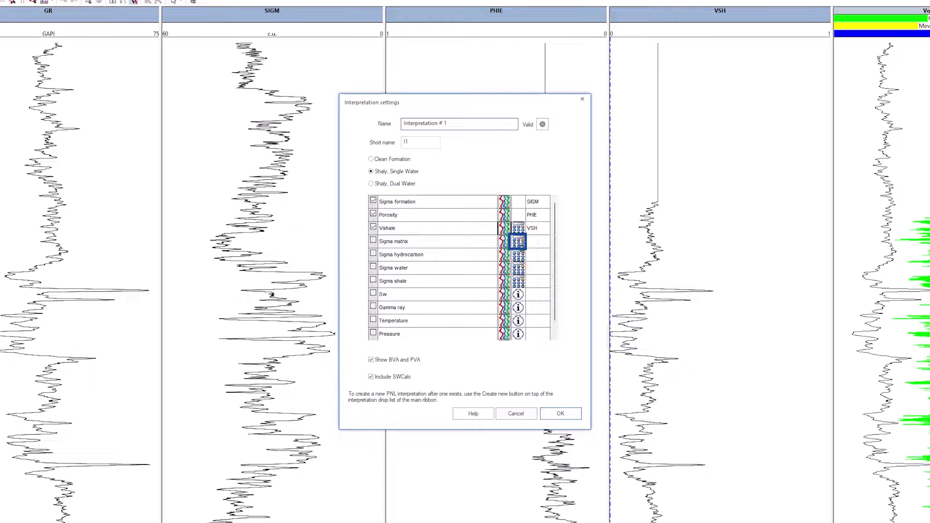
Enable Sigma matrix, keeping its initial value of 10 c.u.
left_click(518, 242)
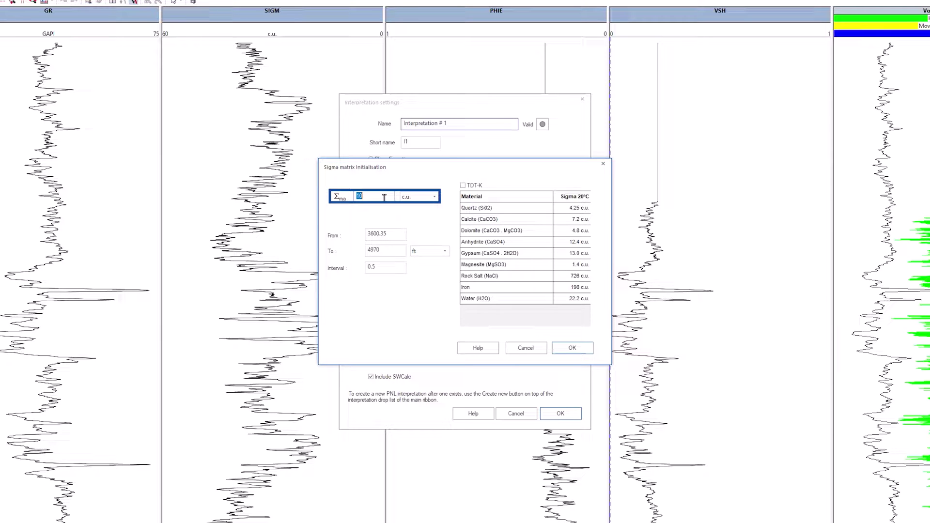
left_click(563, 349)
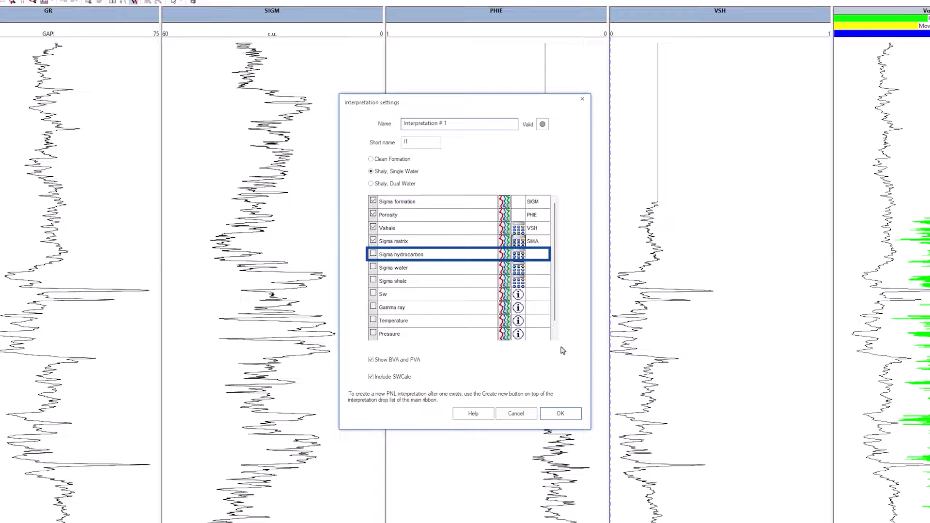
Enable Sigma hydrocarbon, calculated as 21.39 from 212 °F and 3000 psia.
left_click(518, 257)
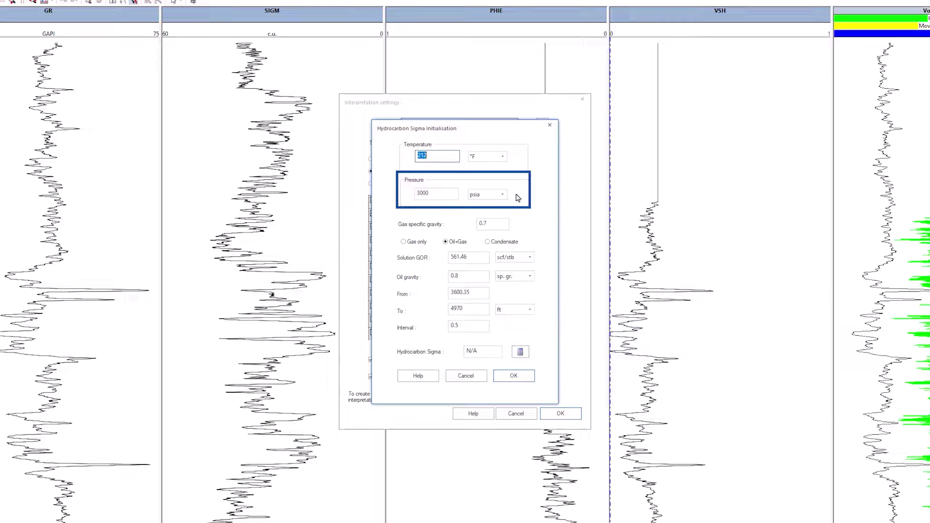
left_click(520, 353)
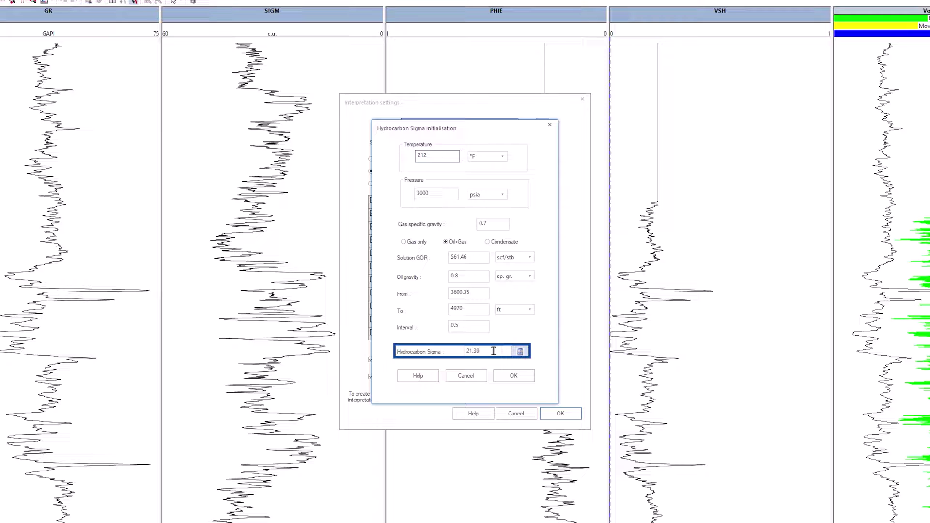
left_click(515, 376)
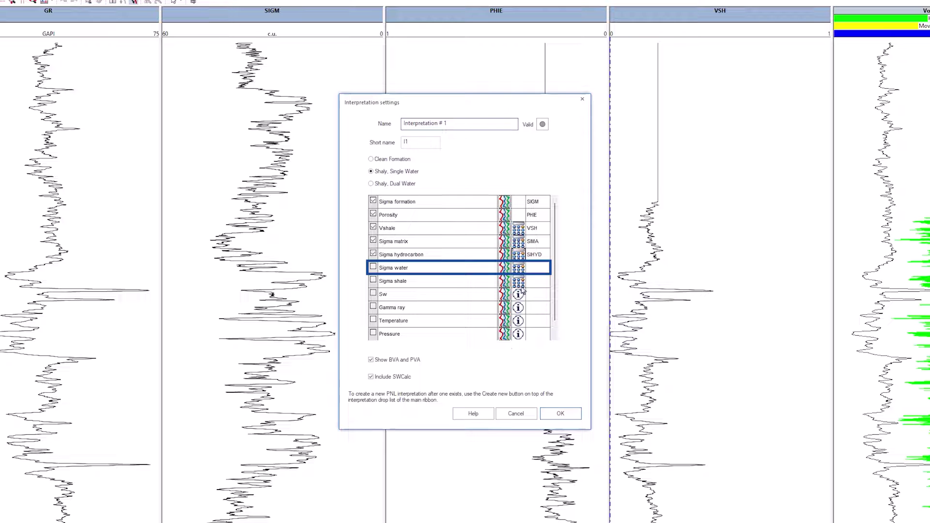
Enable Sigma water at 56.56 c.u., computed from 100000 ppm salinity.
left_click(522, 273)
left_click(522, 274)
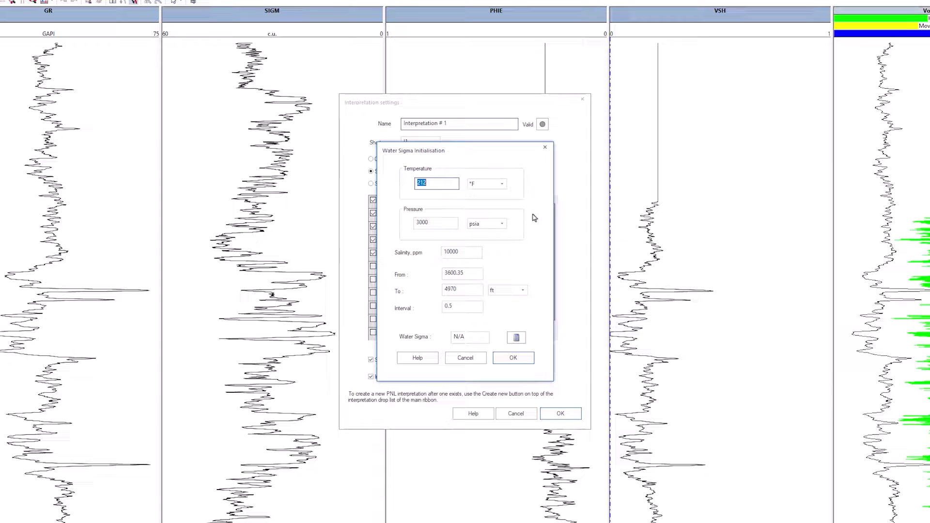
left_click(466, 253)
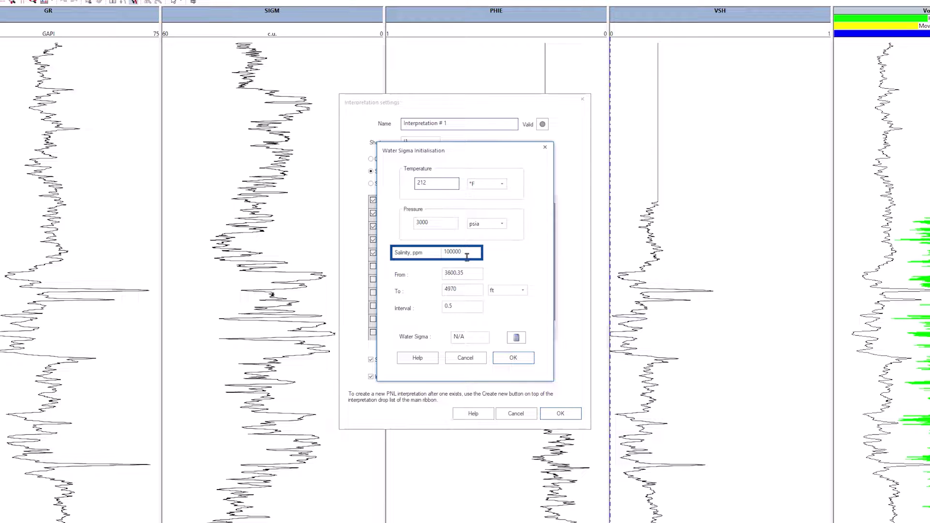
left_click(518, 338)
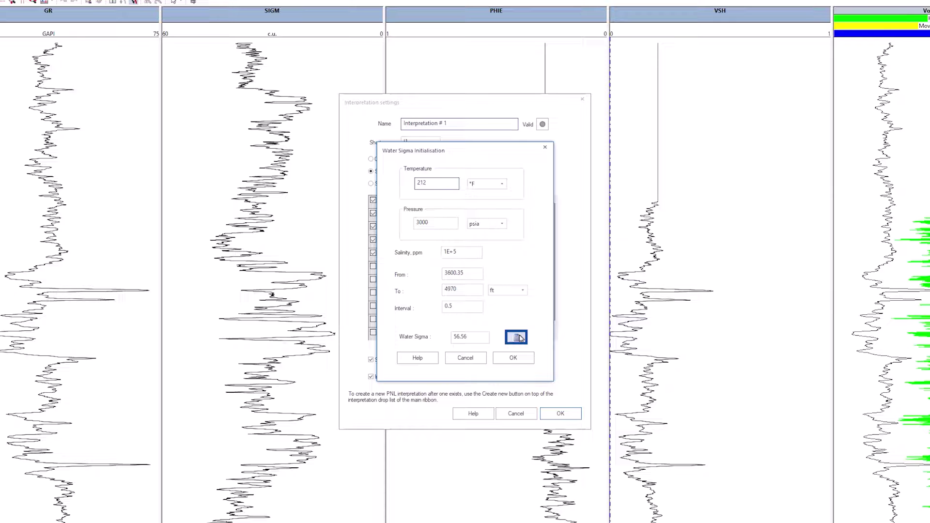
left_click(517, 359)
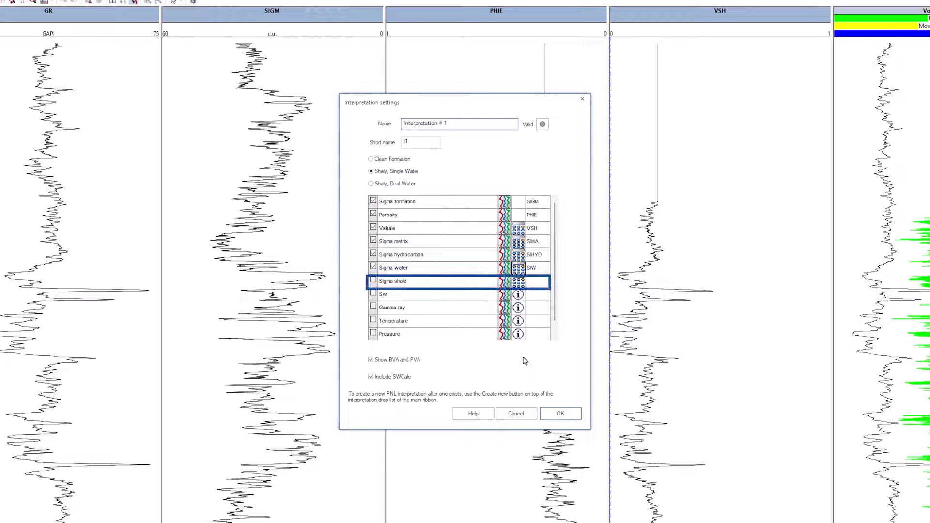
Add Sigma shale at its default value and apply the settings with SWCalc included.
left_click(518, 286)
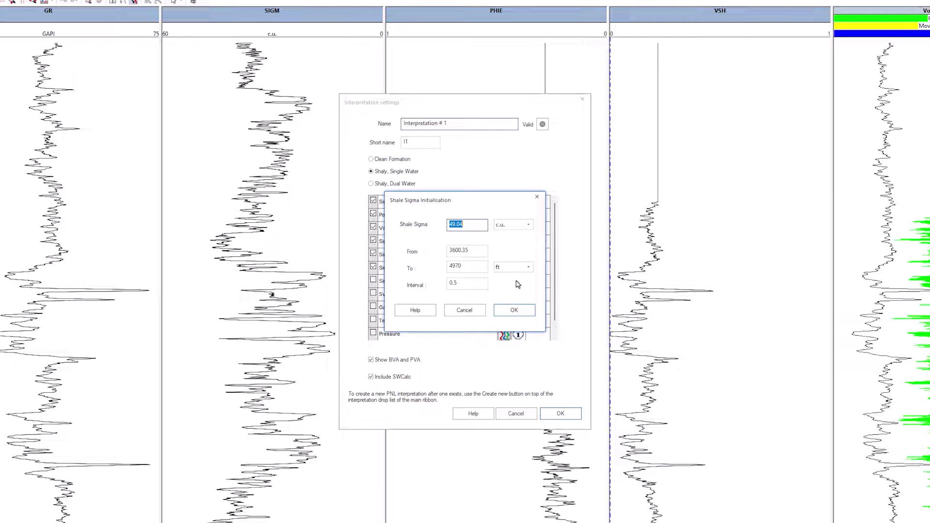
left_click(518, 311)
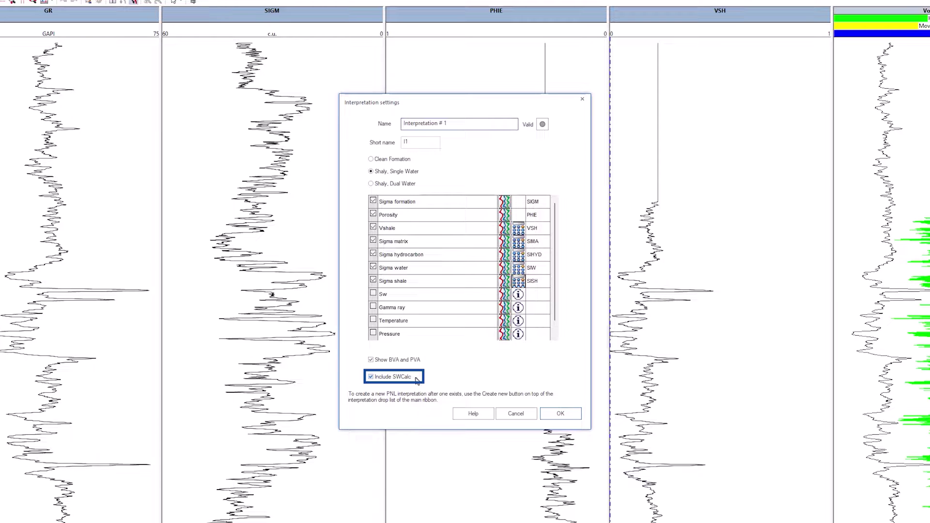
left_click(561, 413)
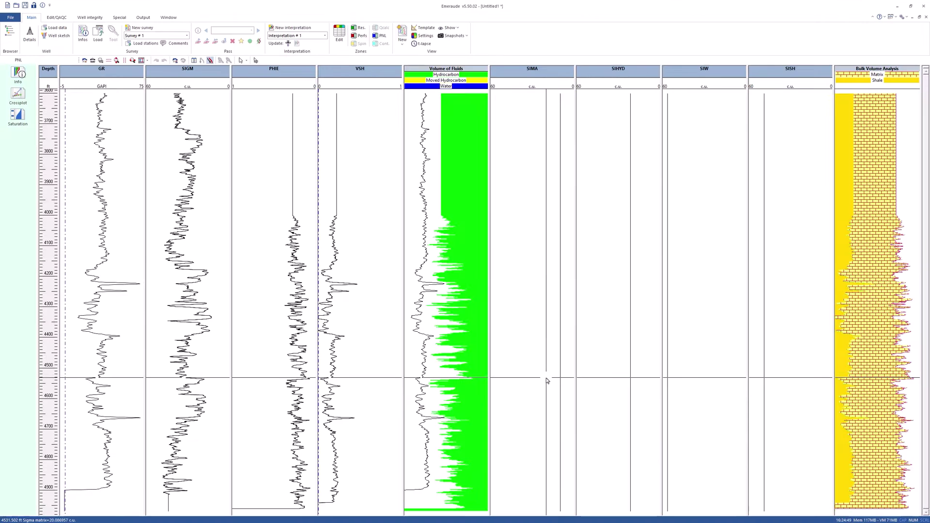
Drag sigma matrix to about 50.6 c.u., then hide the eight capture and volume views.
left_click_drag(547, 378, 504, 213)
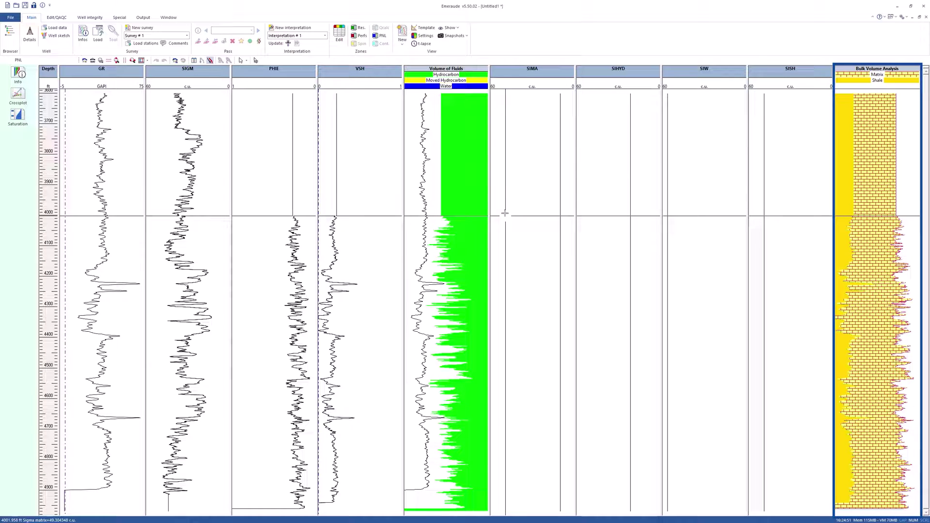
left_click_drag(504, 214, 503, 204)
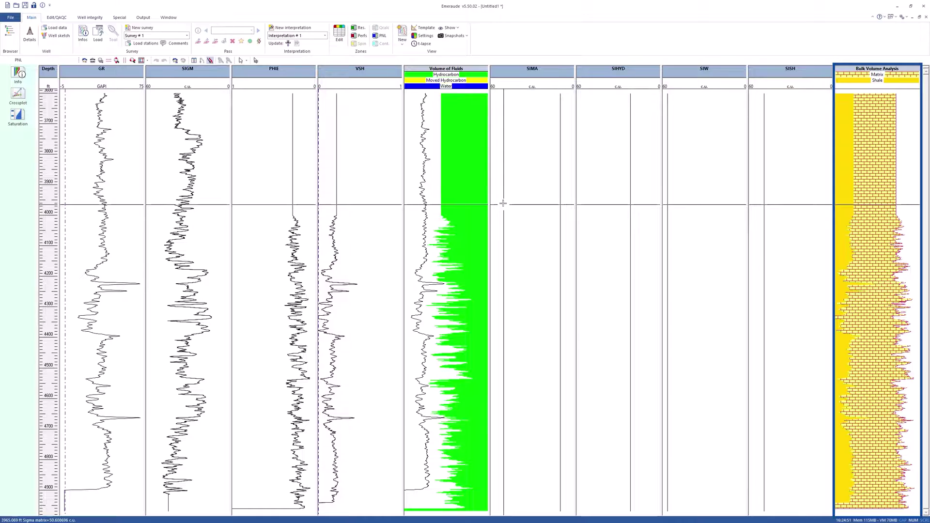
left_click(450, 28)
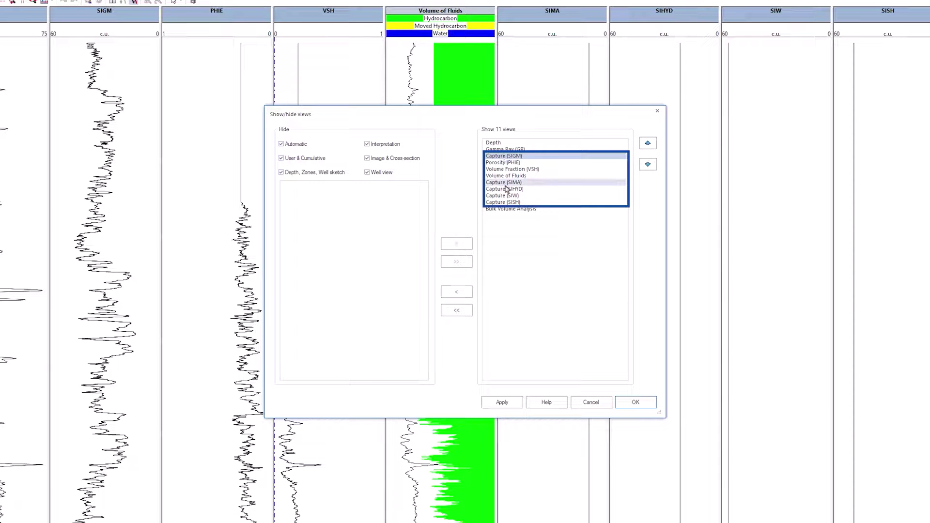
left_click(507, 202, "shift")
left_click(457, 293)
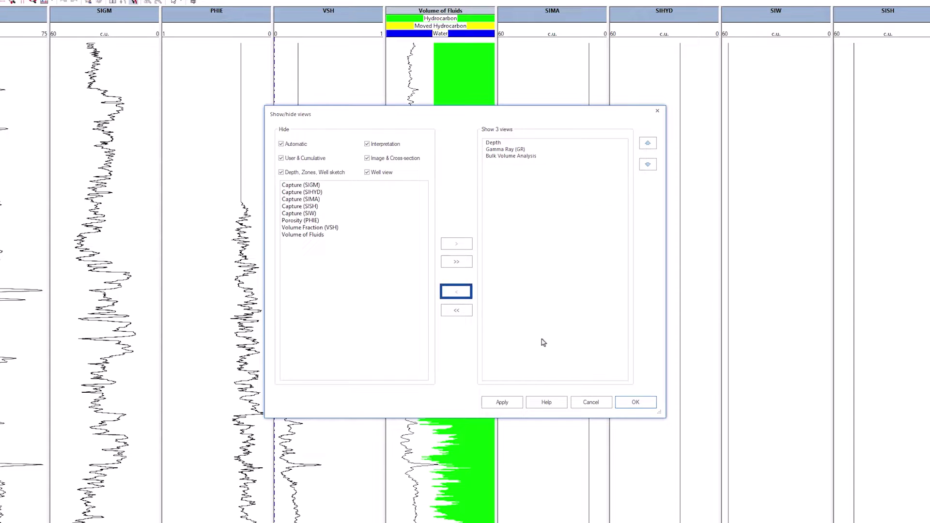
left_click(636, 402)
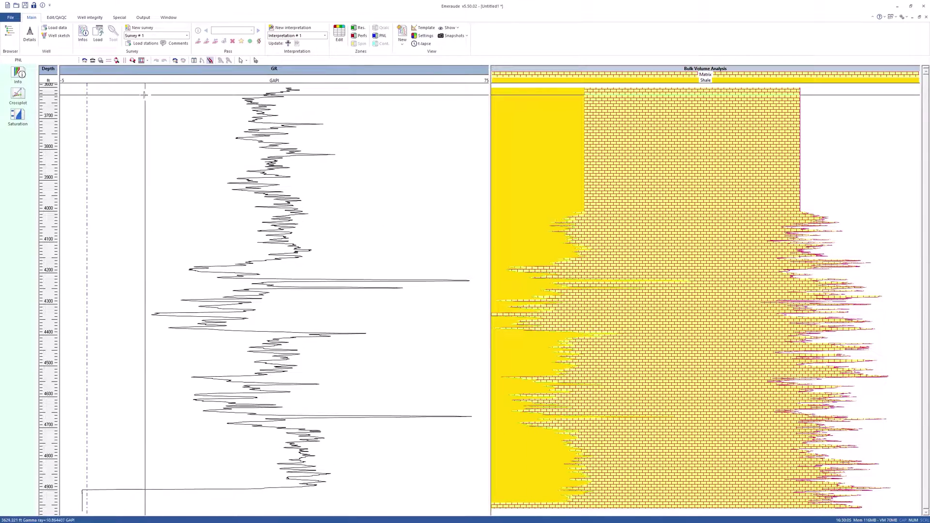
Display the logs over 4000–4900 ft and confirm PNL zones at 4360–4417 ft and 4597–4647 ft.
left_click(100, 60)
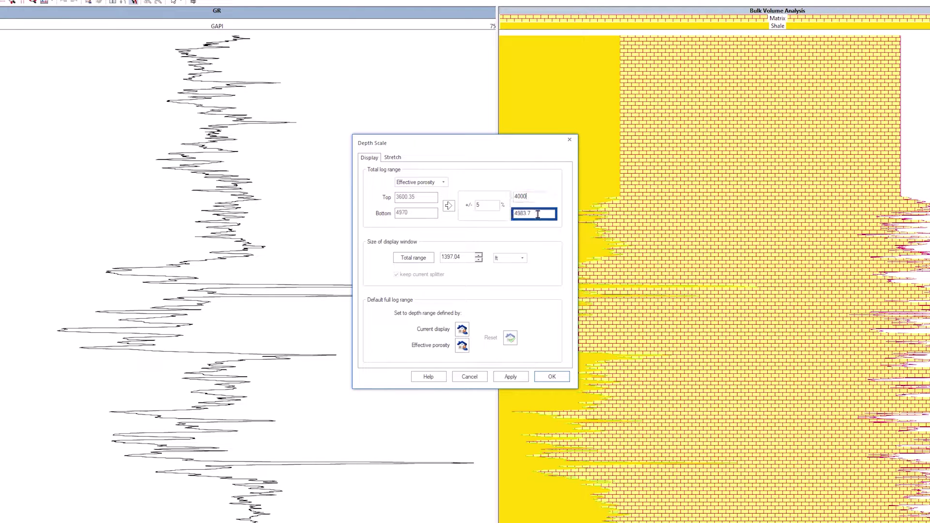
type("00")
left_click(414, 258)
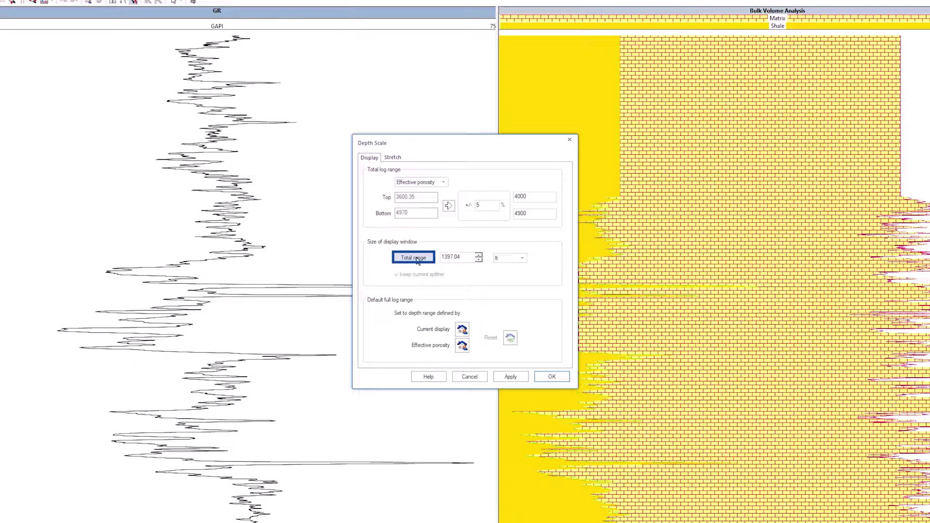
left_click(551, 376)
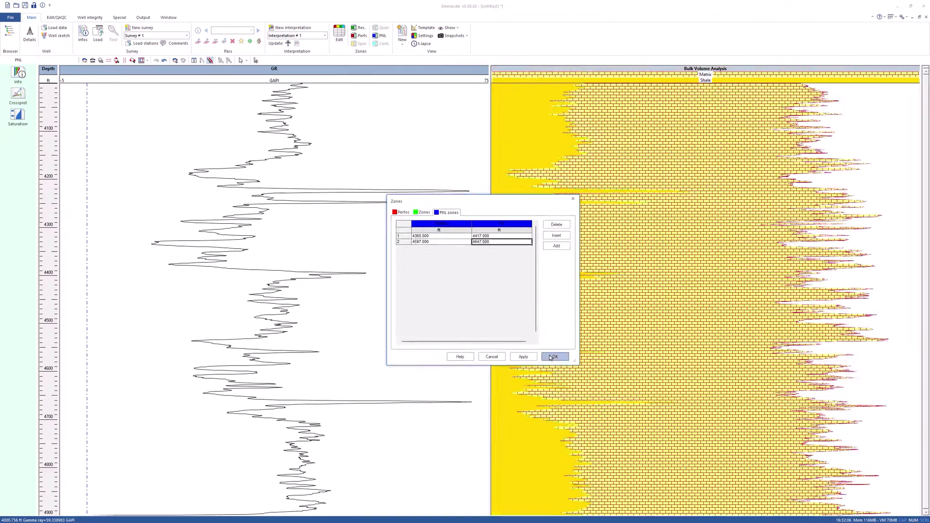
left_click(578, 386)
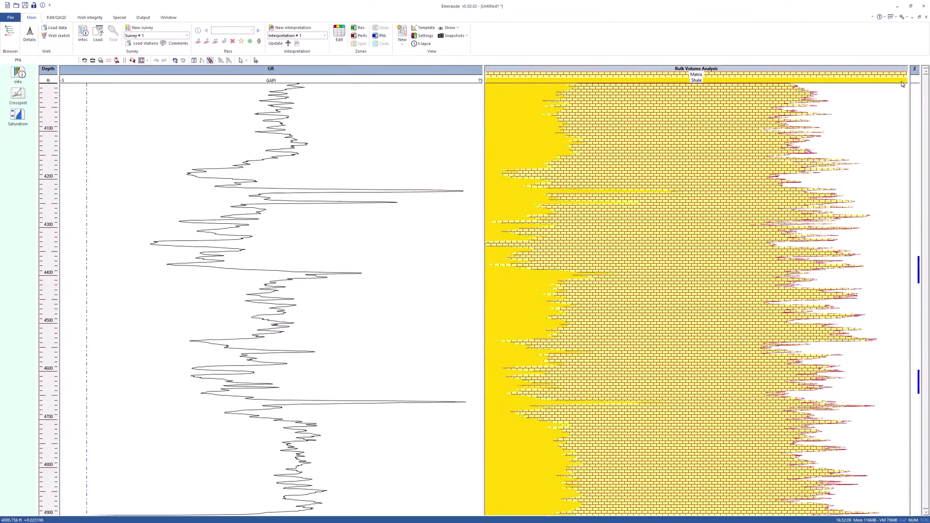
Open the sigma crossplot for the zones at full zoom and try a water sigma of 57.
left_click(18, 95)
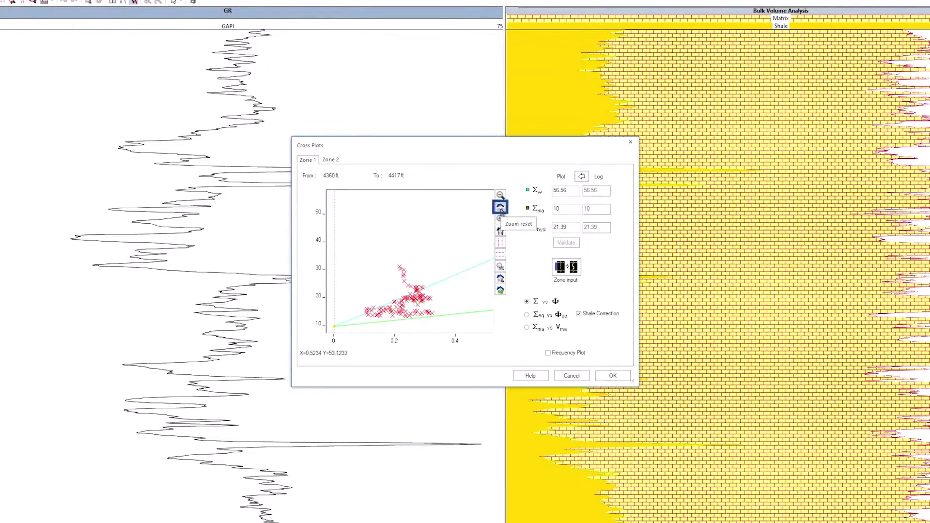
left_click(492, 220)
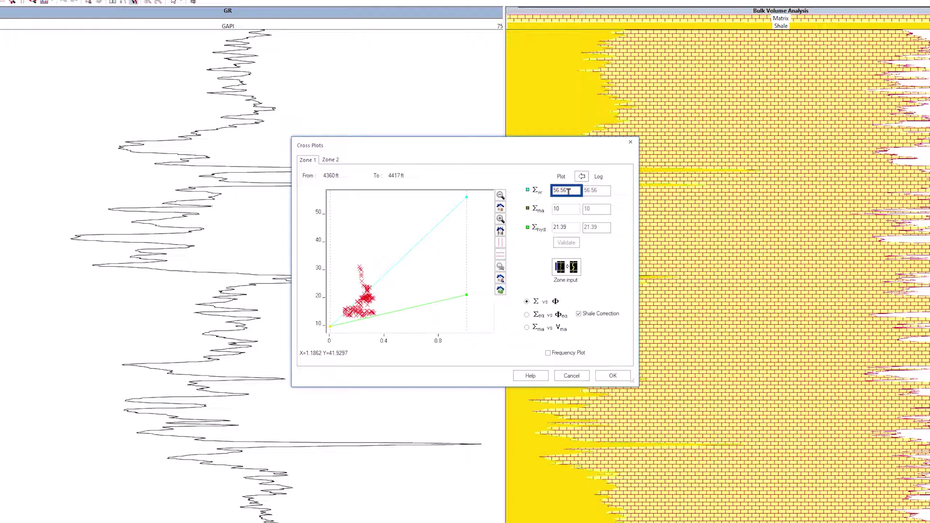
left_click_drag(568, 191, 549, 191)
type("57")
left_click(569, 243)
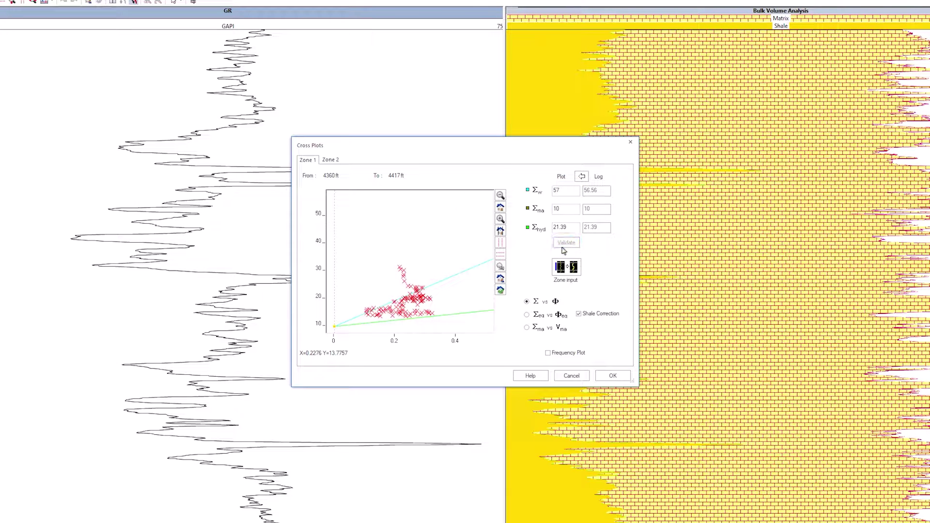
Drag the water line to test other Σw picks, then cancel the crossplot without applying.
left_click_drag(486, 267, 452, 212)
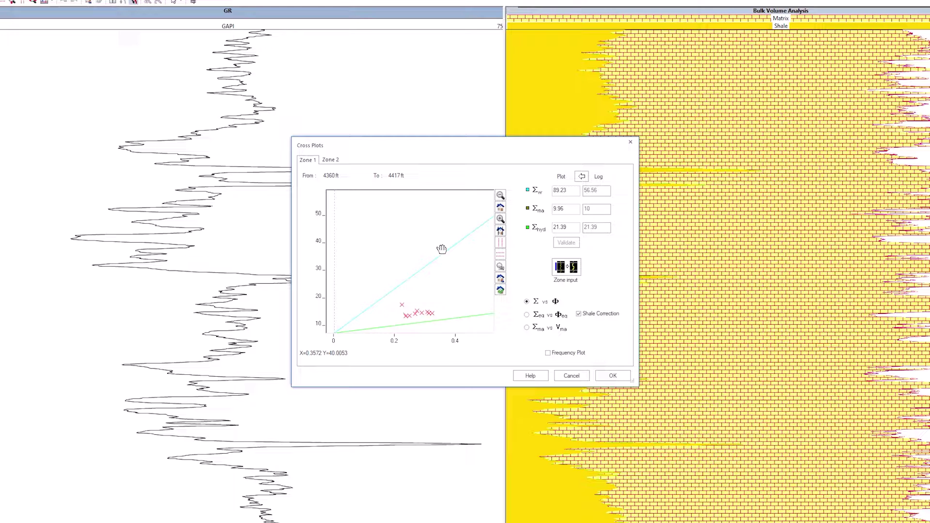
mouse_move(442, 249)
left_mouse_down()
mouse_move(436, 262)
mouse_move(447, 235)
left_mouse_up()
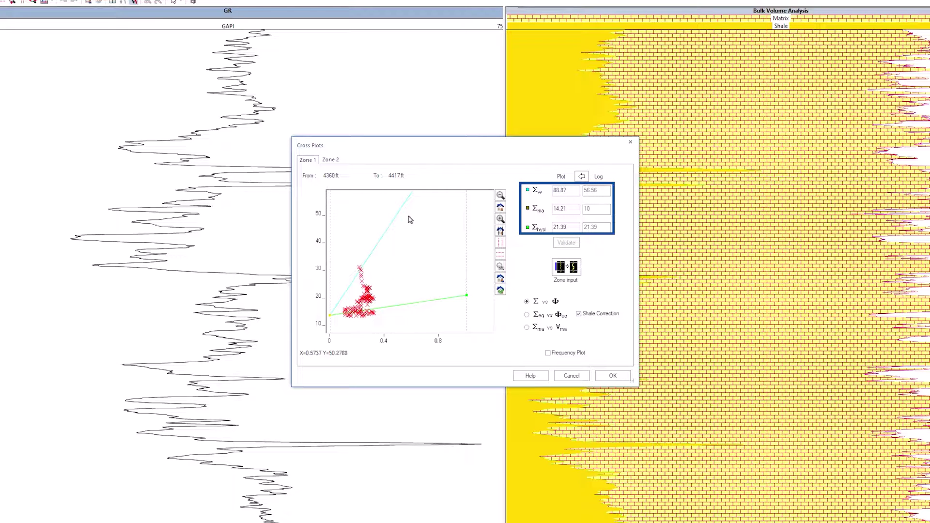
left_click_drag(400, 213, 424, 264)
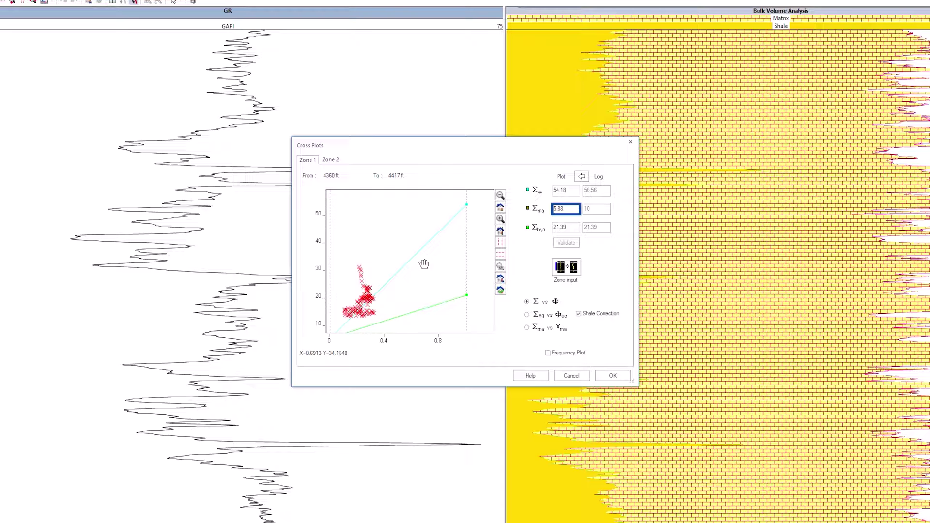
left_click(566, 272)
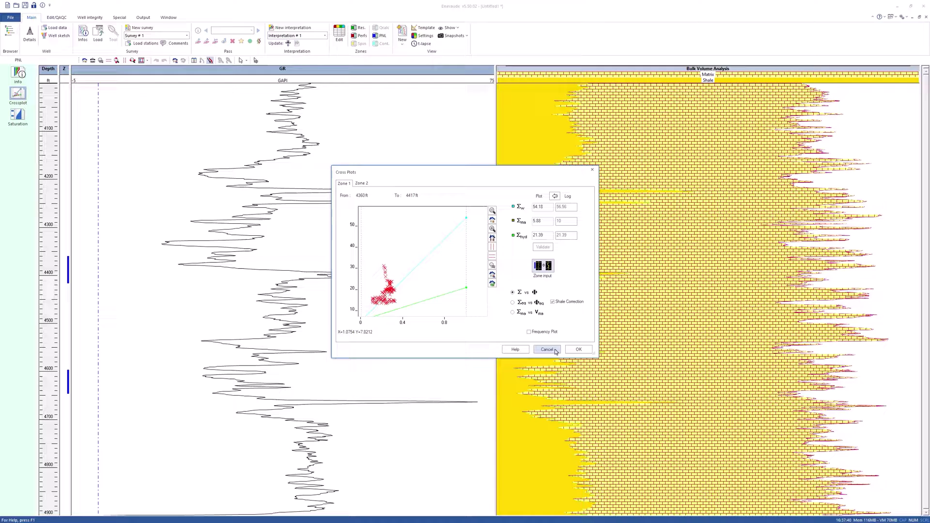
left_click(547, 349)
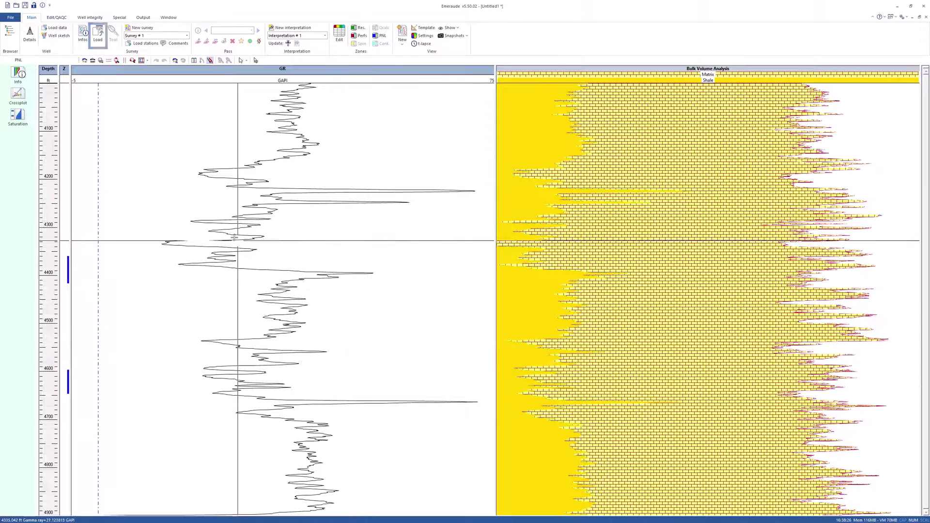
Load the new survey and map SW80, SW90 and SW97 to Saturation > Water saturation.
left_click(100, 43)
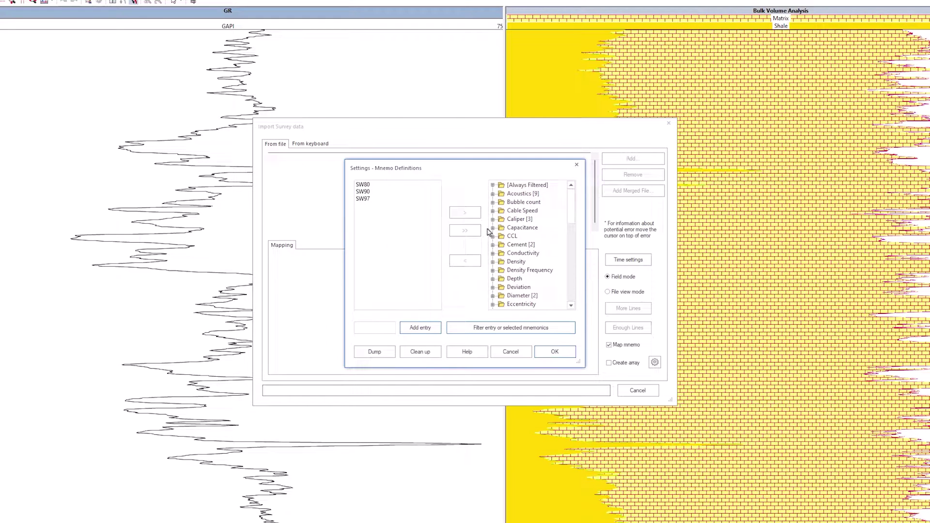
left_click(405, 185)
left_click(402, 203, "shift")
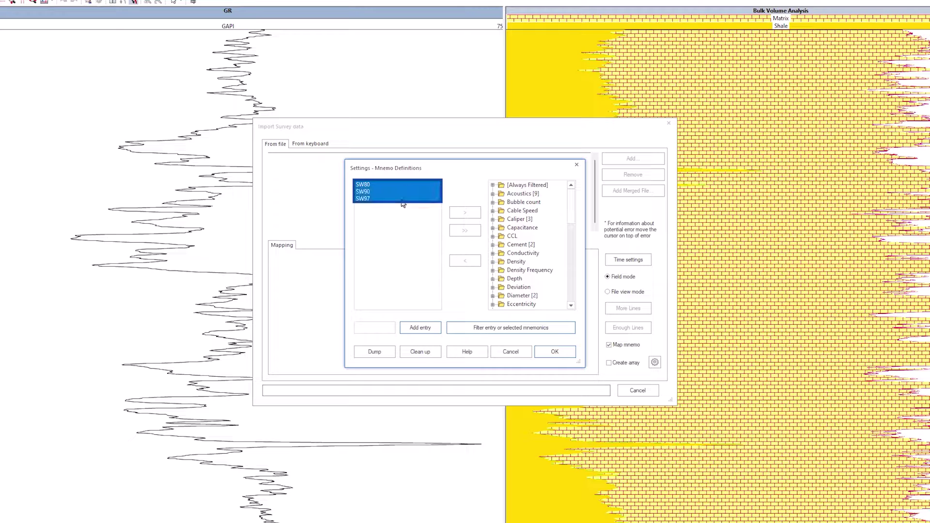
left_click_drag(572, 204, 581, 277)
double_click(520, 236)
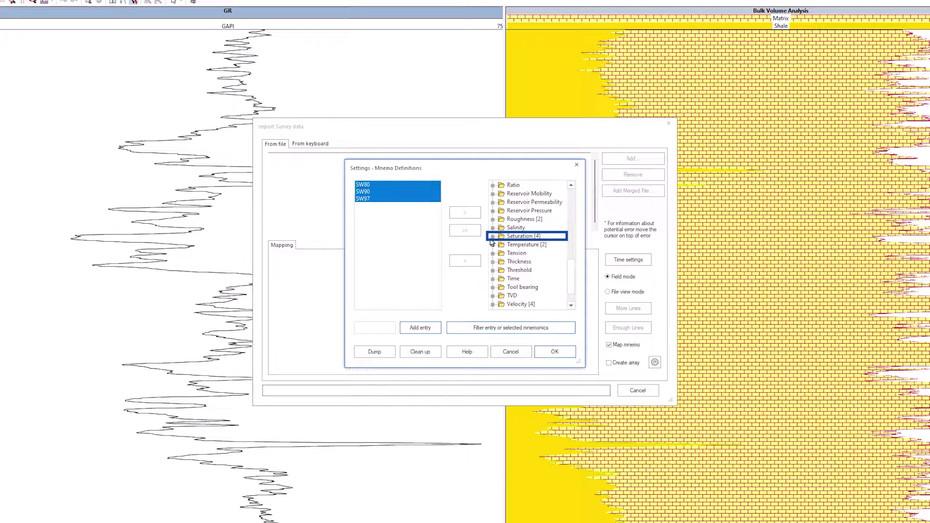
double_click(536, 270)
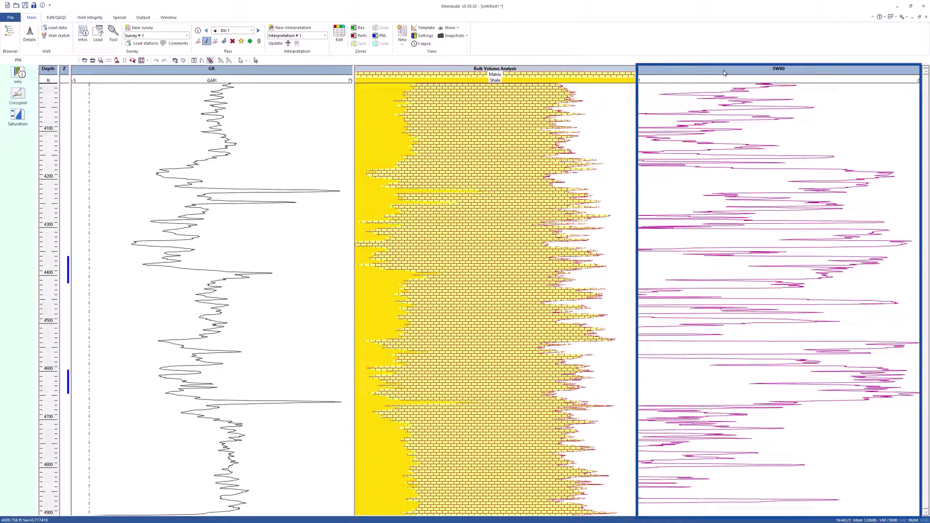
Average the Sw (SW80) channel from Untitled1 Down 1 in the interpretation settings.
left_click(18, 74)
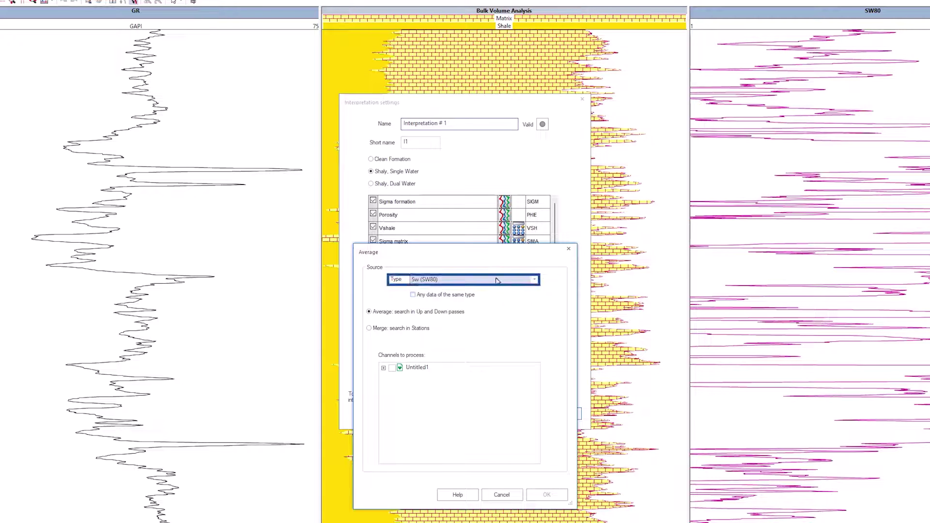
left_click(392, 368)
left_click(418, 394)
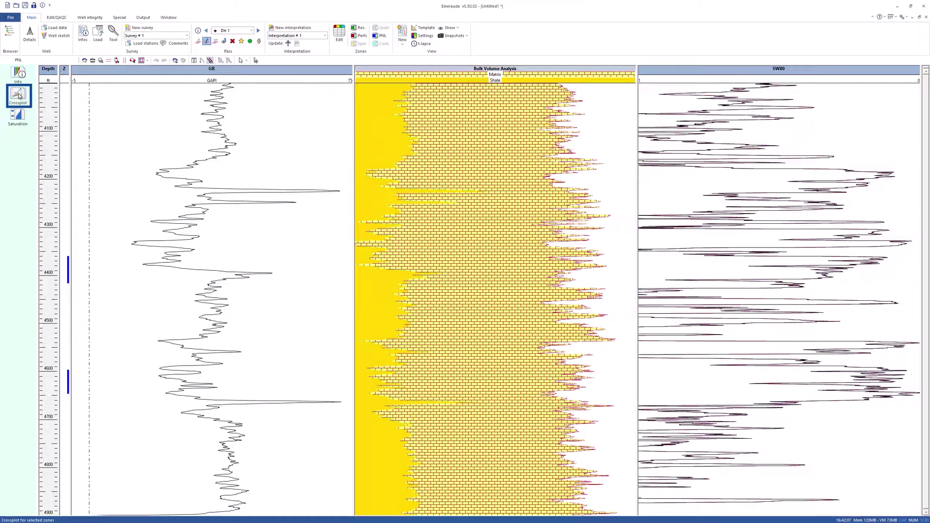
Reopen the zone crossplot with Shale Correction turned on.
left_click(18, 94)
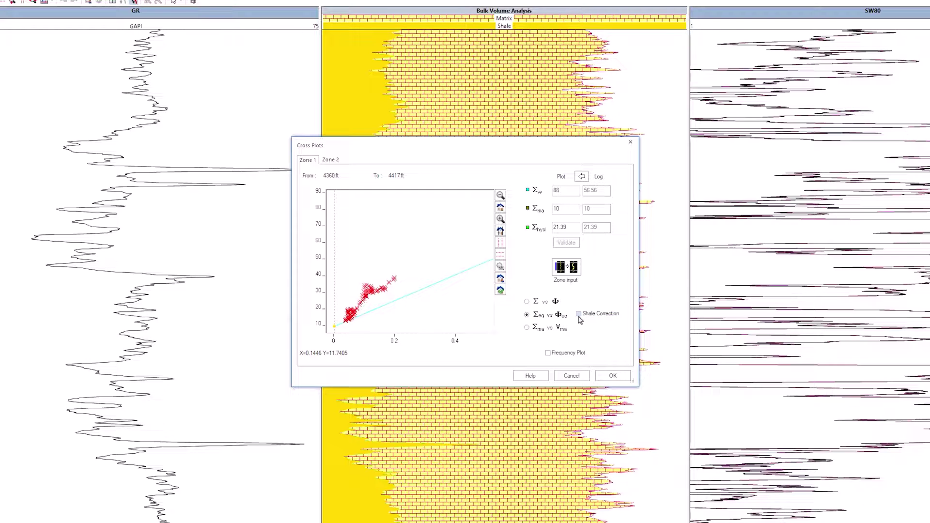
left_click(579, 316)
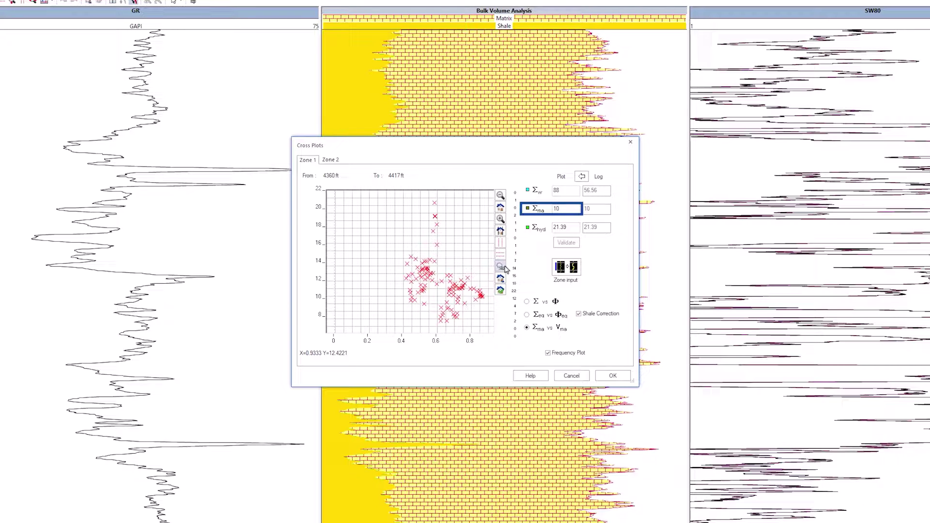
Set Σma to 11, validate, and accept the crossplot values with Σw 88.
type("11")
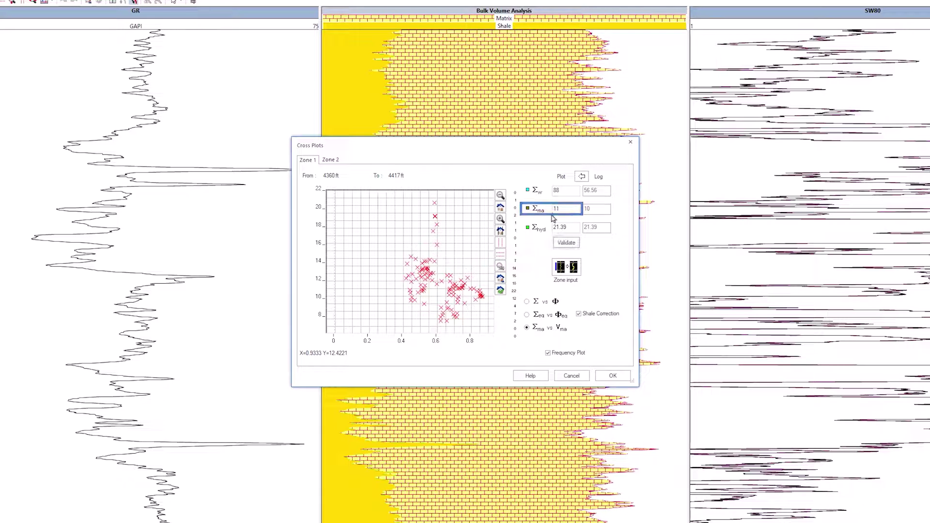
left_click(562, 242)
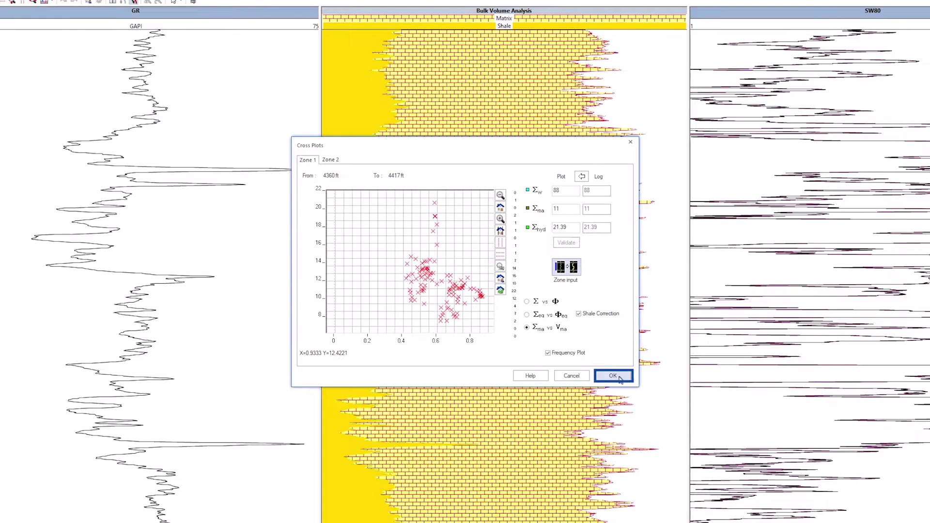
left_click(622, 379)
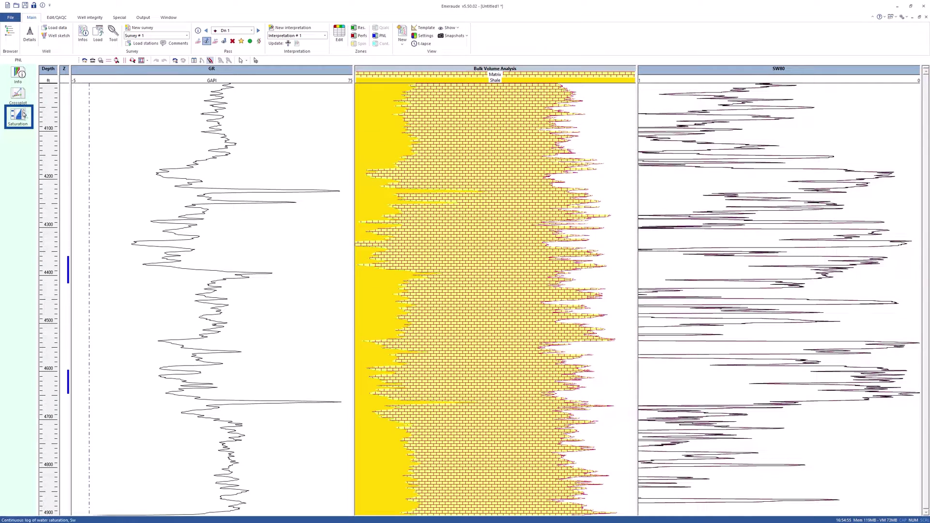
left_click(22, 115)
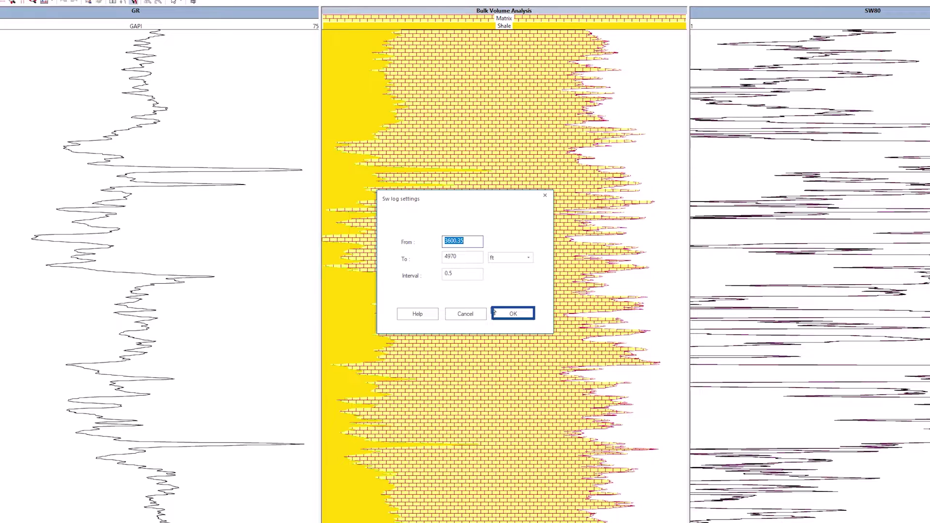
Compute Sw over the set depth range, dismiss the negative-values warning, and review the new tracks.
left_click(493, 303)
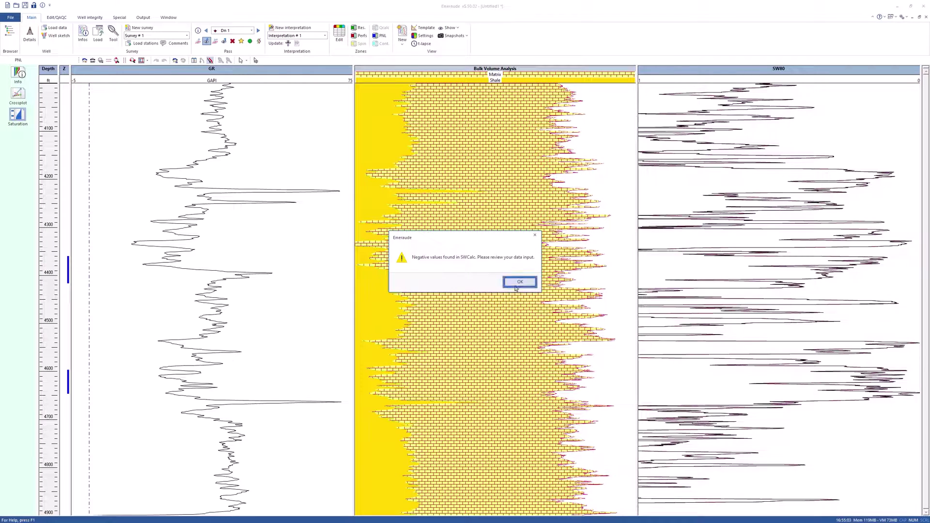
left_click(520, 283)
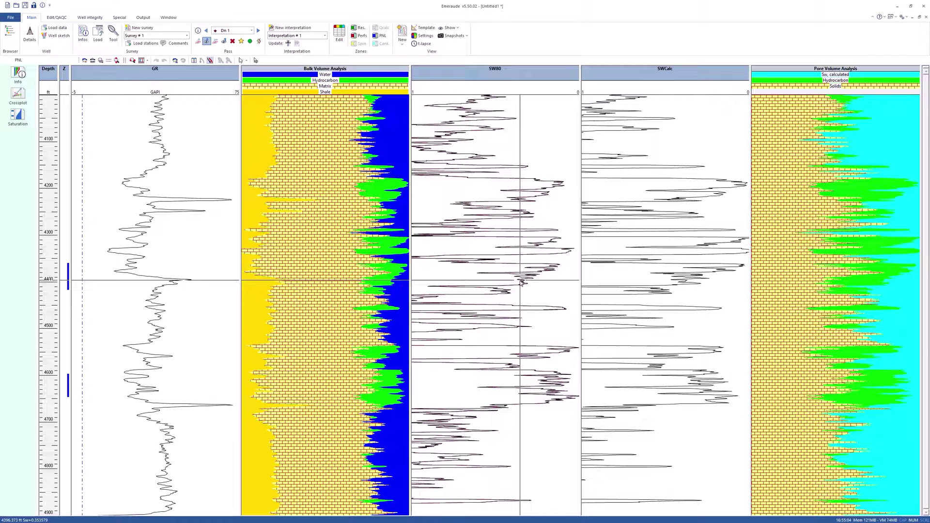
left_click(373, 218)
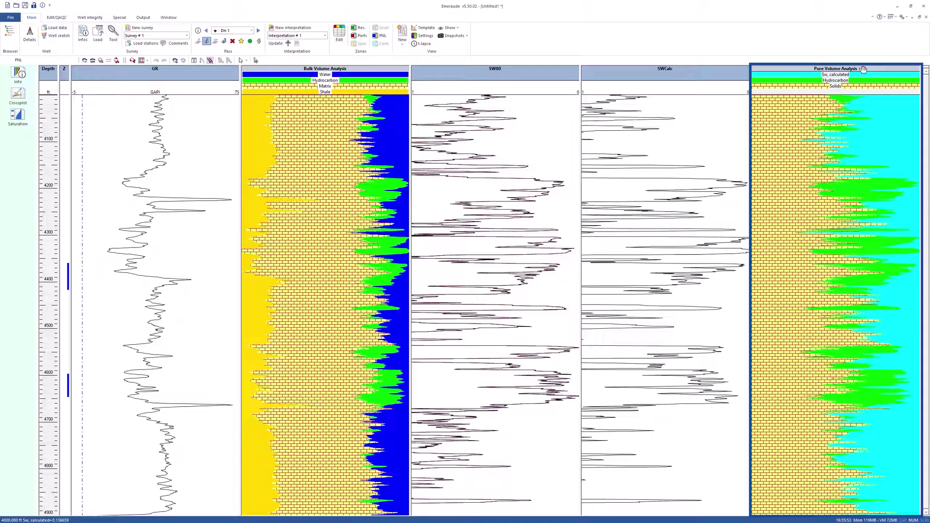
left_click(863, 69)
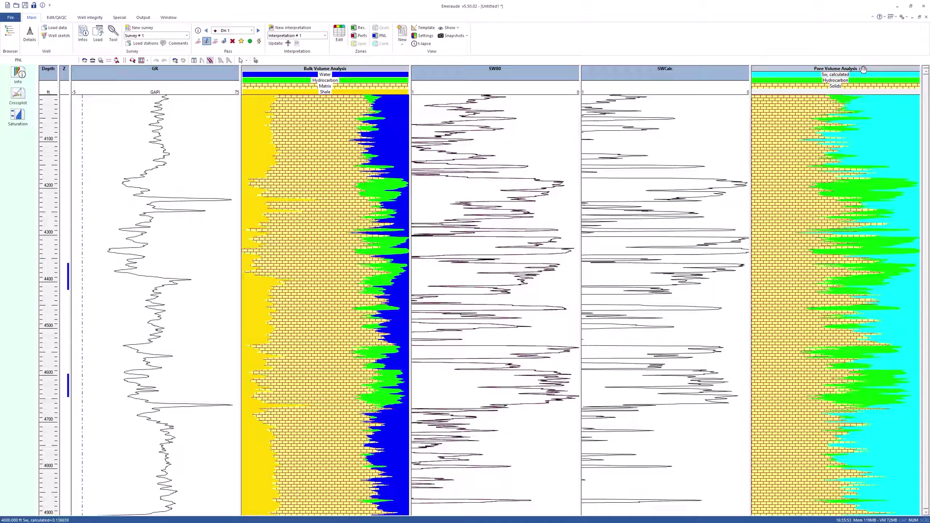
Check the empty PL/PNL time lapse list, then open the data browser to add SW80.
left_click(421, 45)
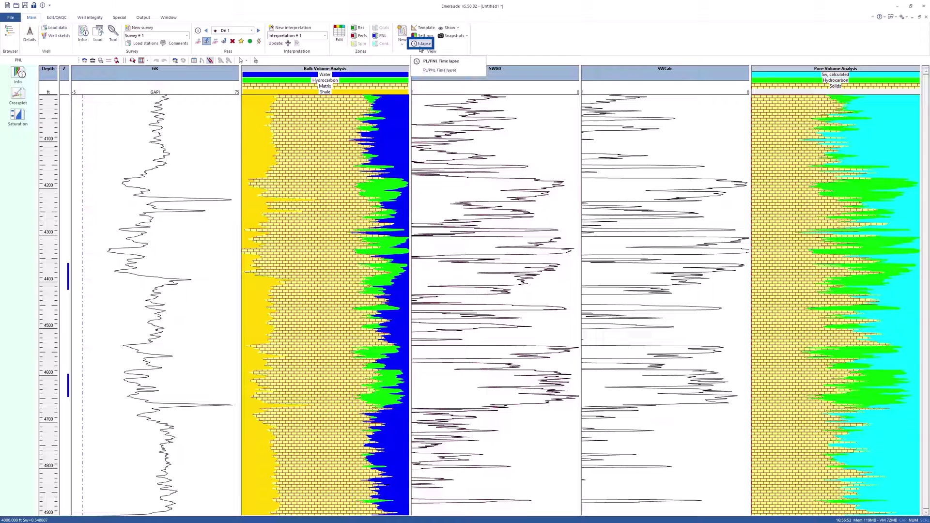
left_click(421, 46)
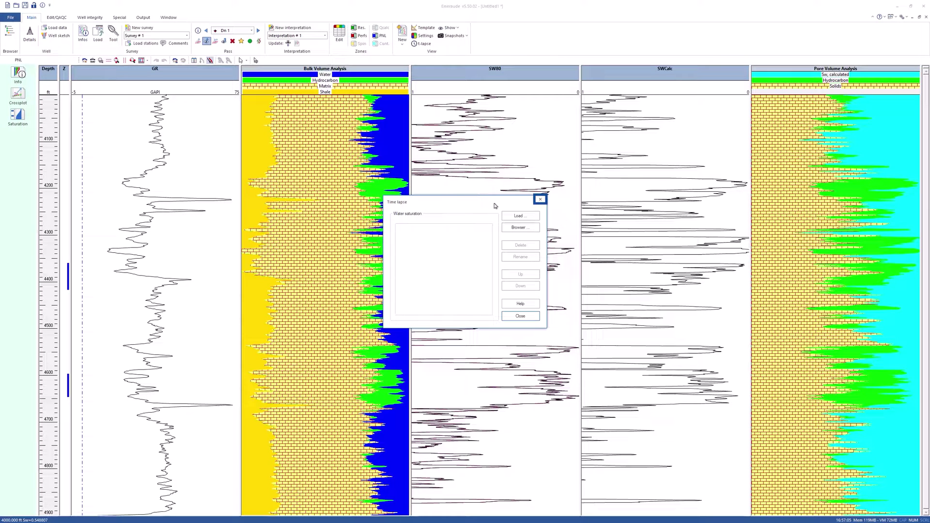
left_click(540, 200)
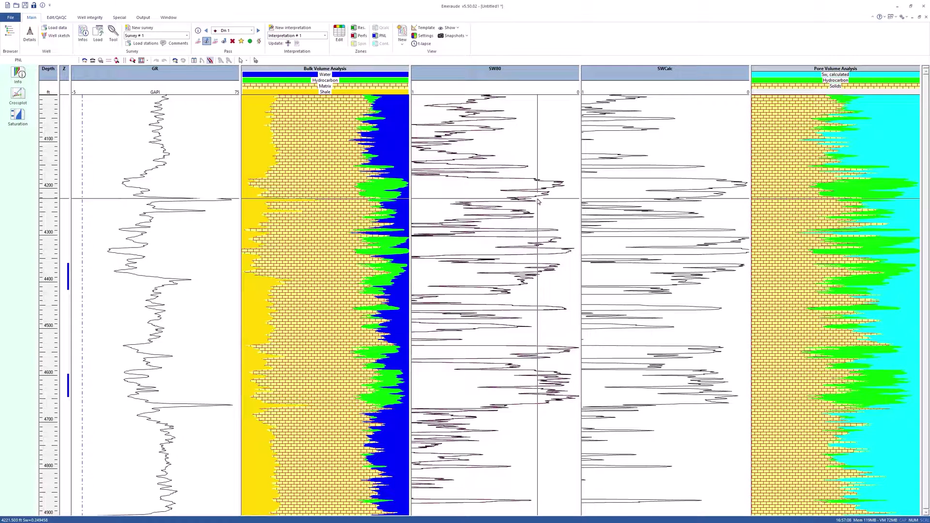
left_click(10, 40)
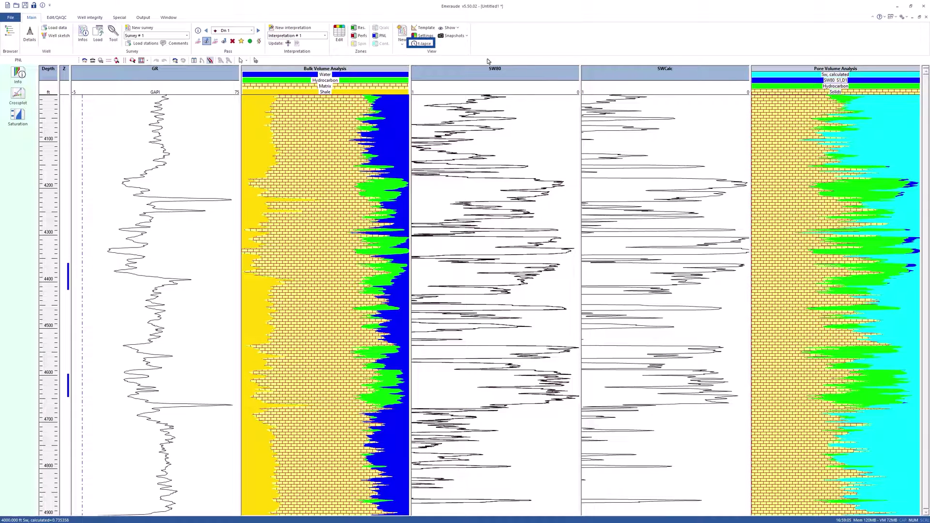
left_click(422, 43)
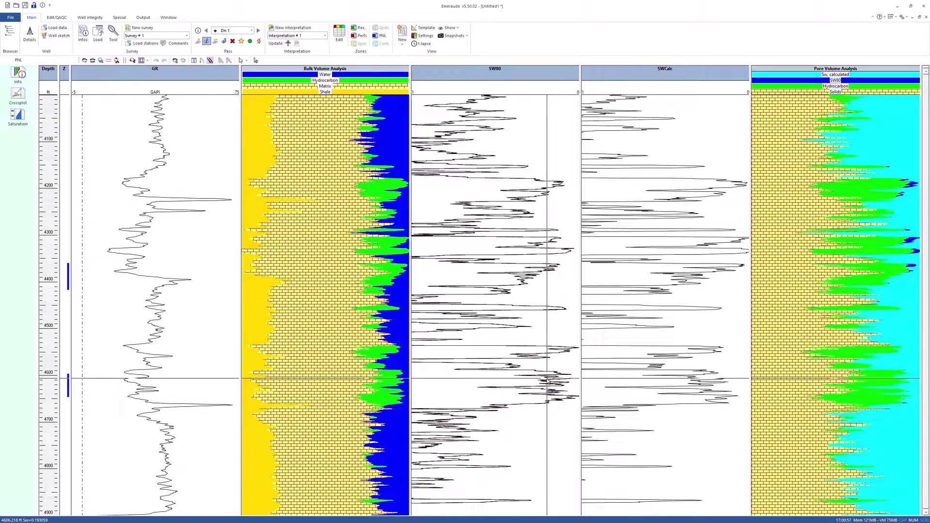
left_click(775, 380)
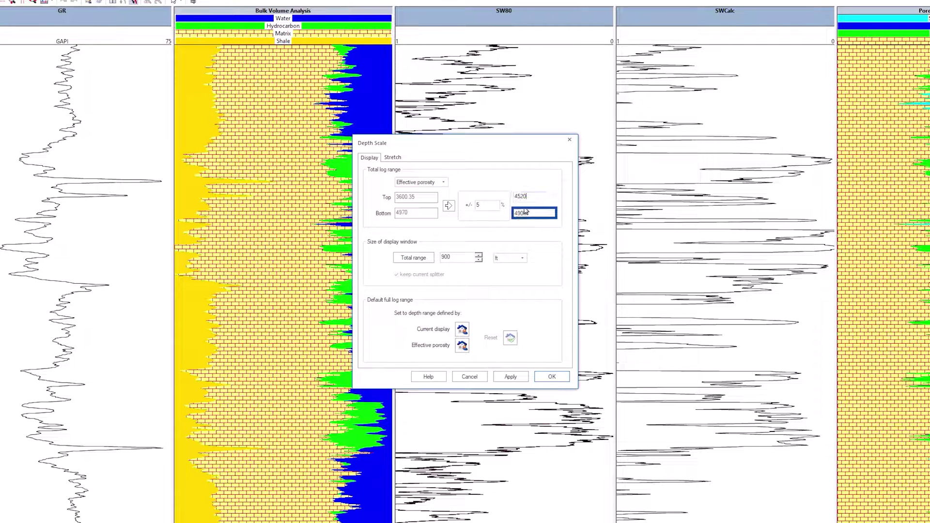
Change the bottom depth to 4670 ft and fit the display to the total range.
double_click(526, 212)
type("4670")
left_click(427, 258)
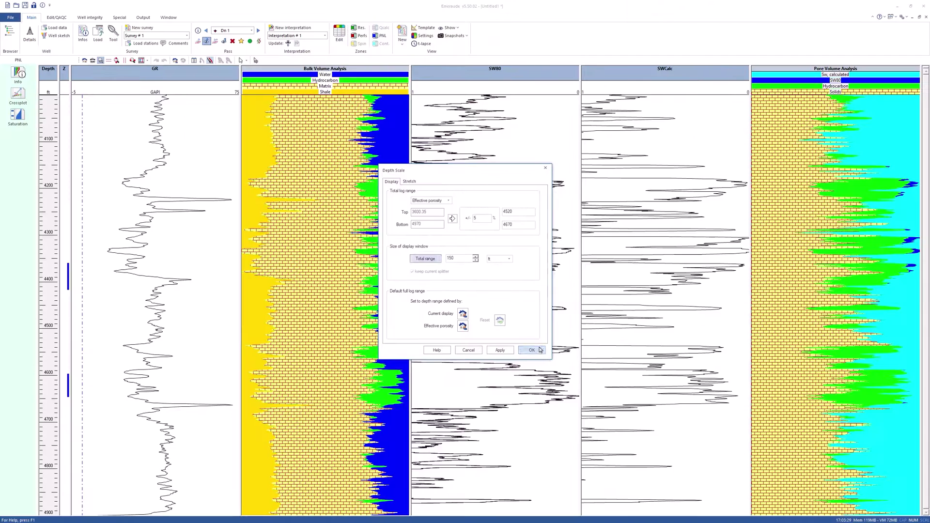
left_click(553, 377)
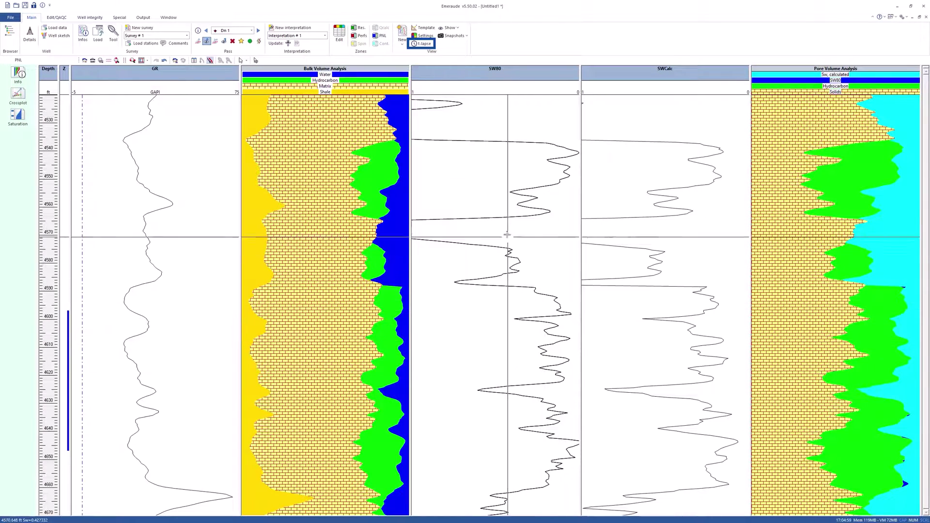
Import SW90 and SW97 from B06_tl.las into the PL/PNL time lapse.
left_click(423, 44)
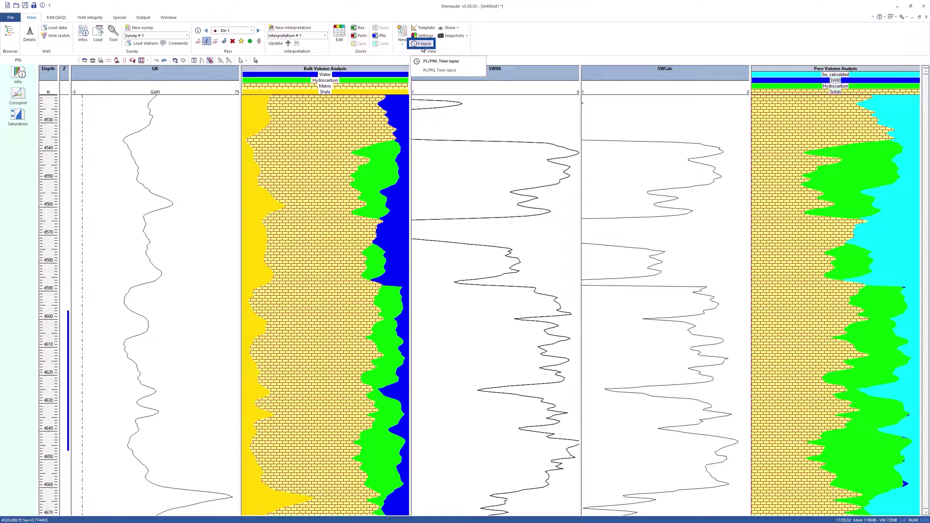
left_click(423, 45)
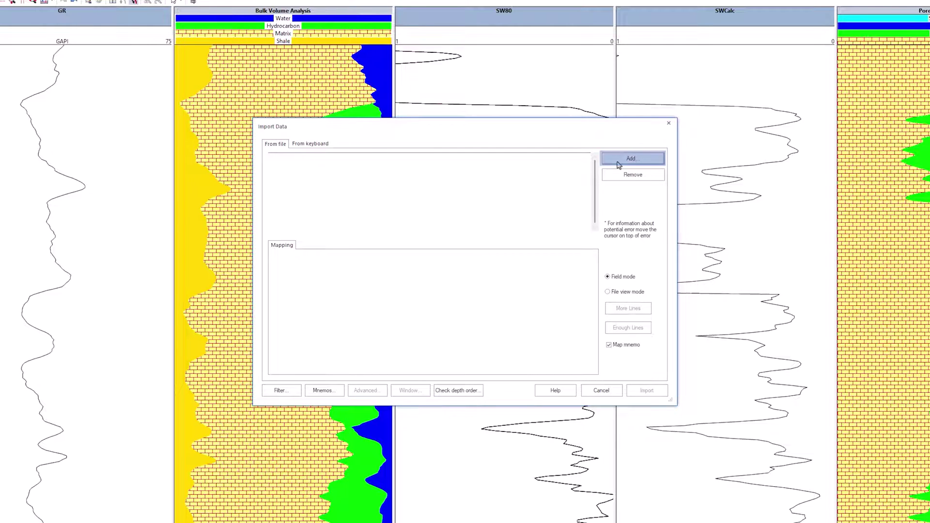
left_click(619, 160)
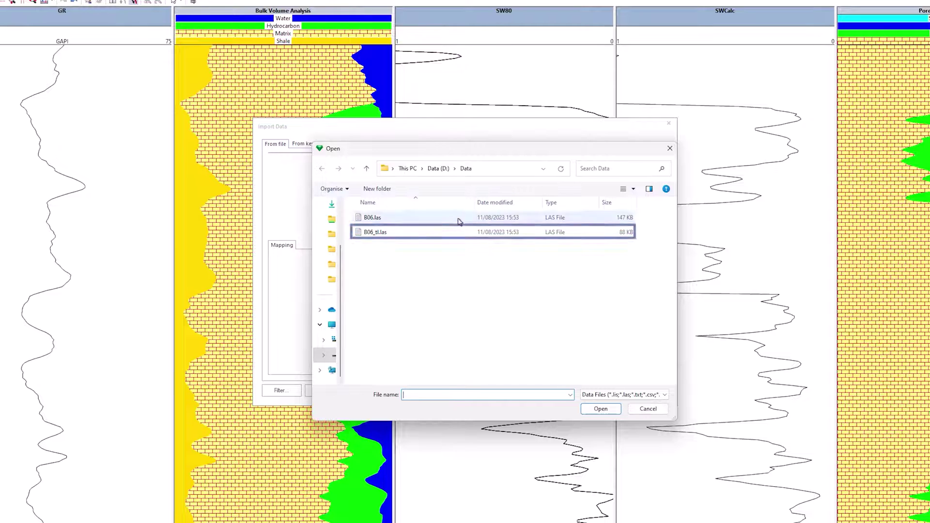
left_click(425, 233)
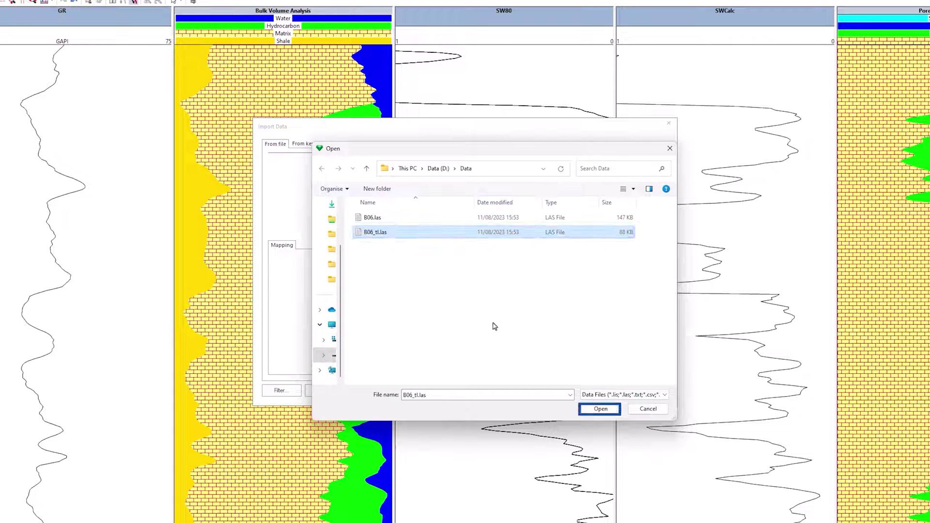
left_click(593, 410)
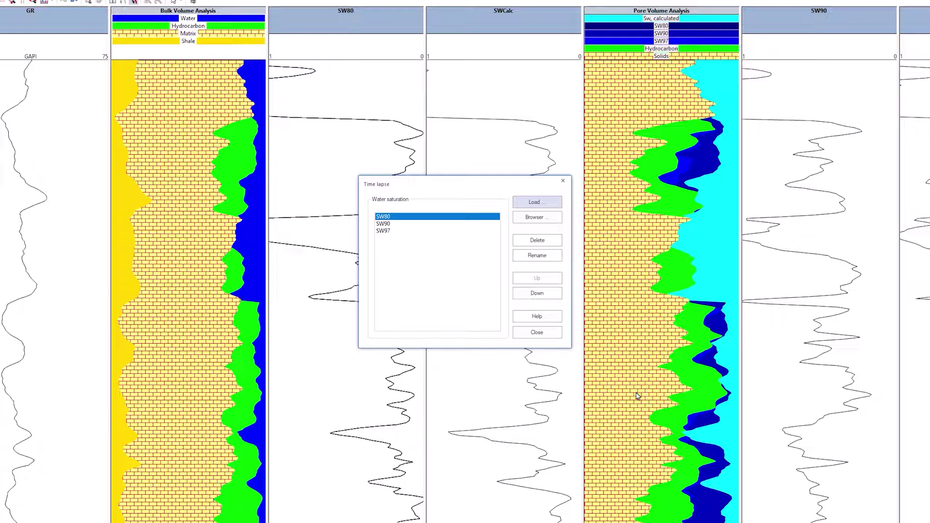
left_click(538, 332)
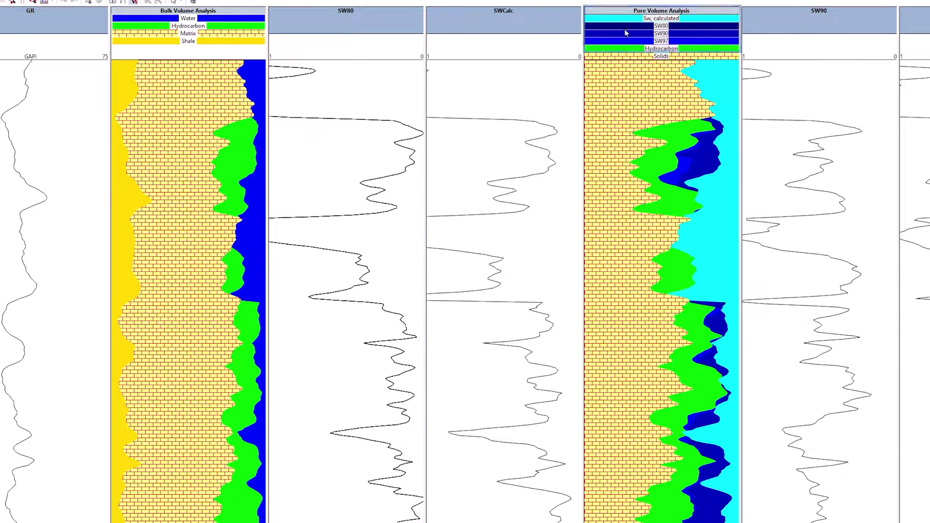
left_click(590, 82)
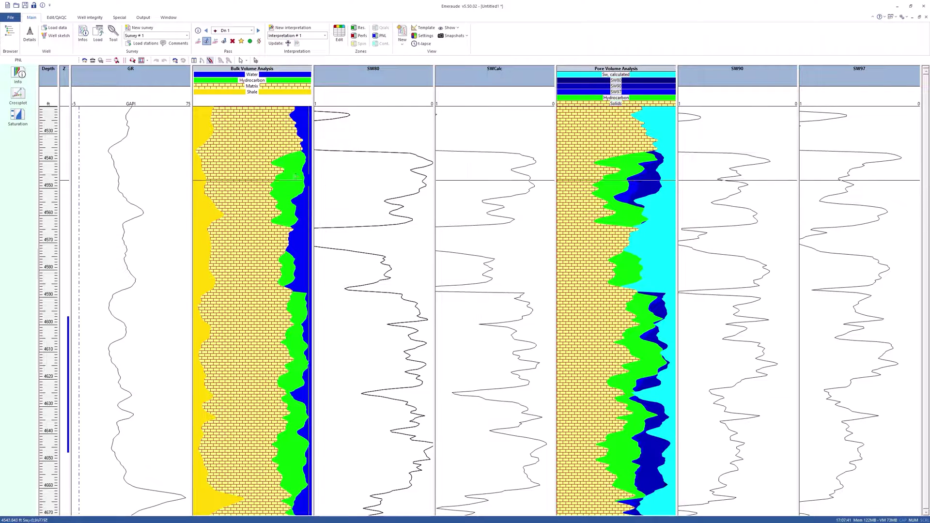
Turn off Include SWCalc in the interpretation settings.
left_click(20, 73)
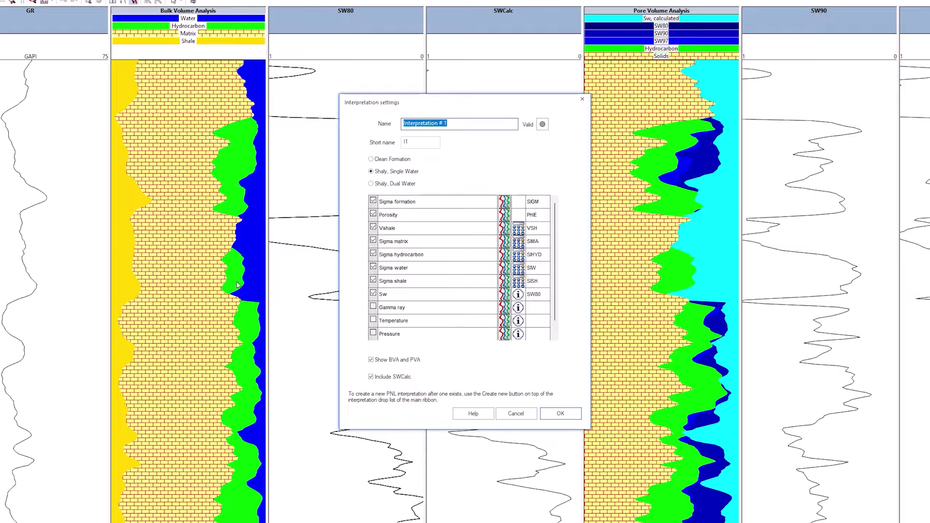
left_click(371, 377)
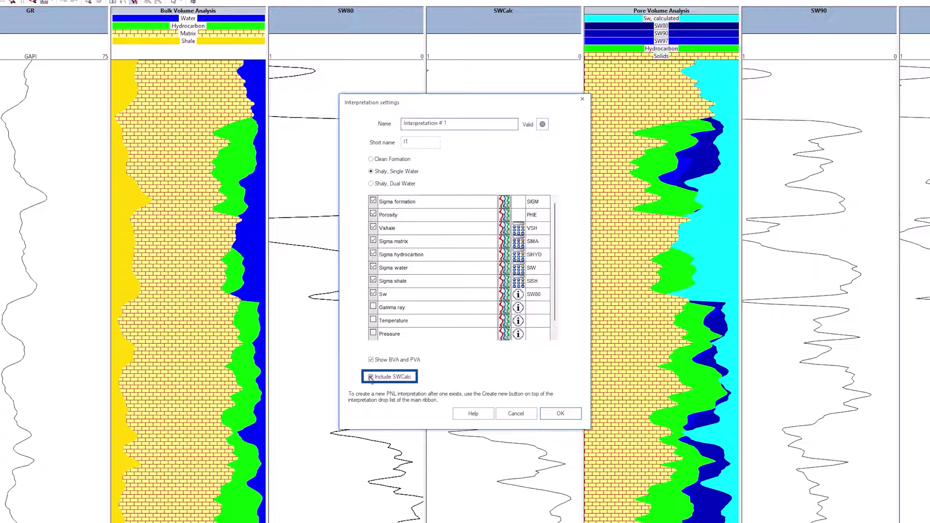
left_click(560, 413)
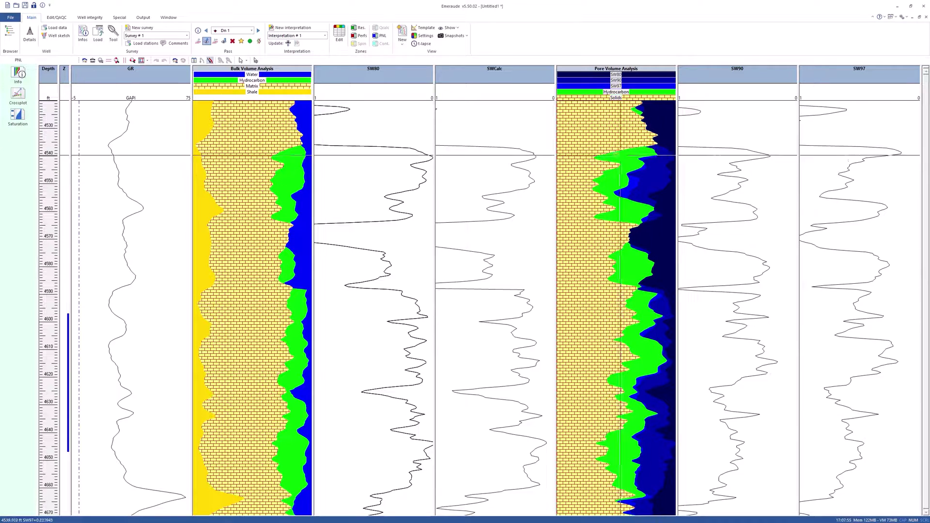
Add the Sw, calculated curve from Interpretation # 1 Output to the time-lapse set.
left_click(421, 43)
left_click(522, 219)
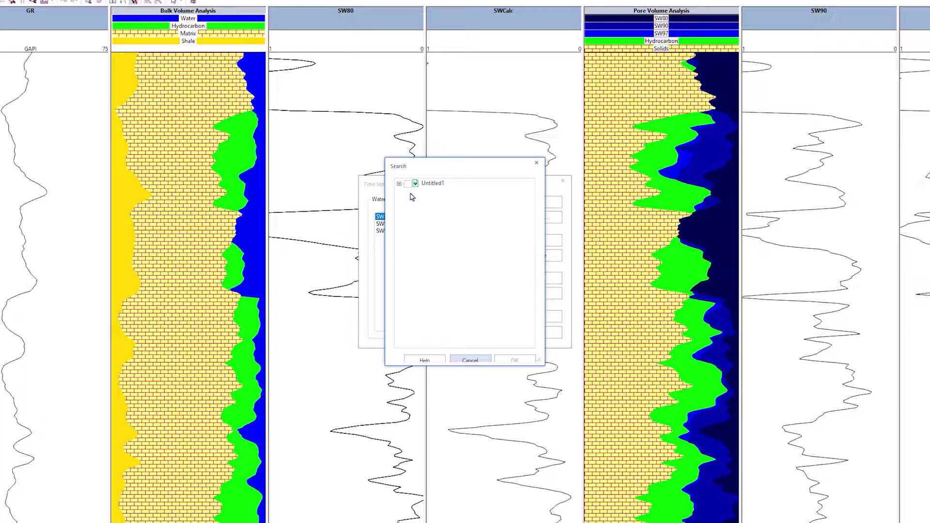
left_click(399, 184)
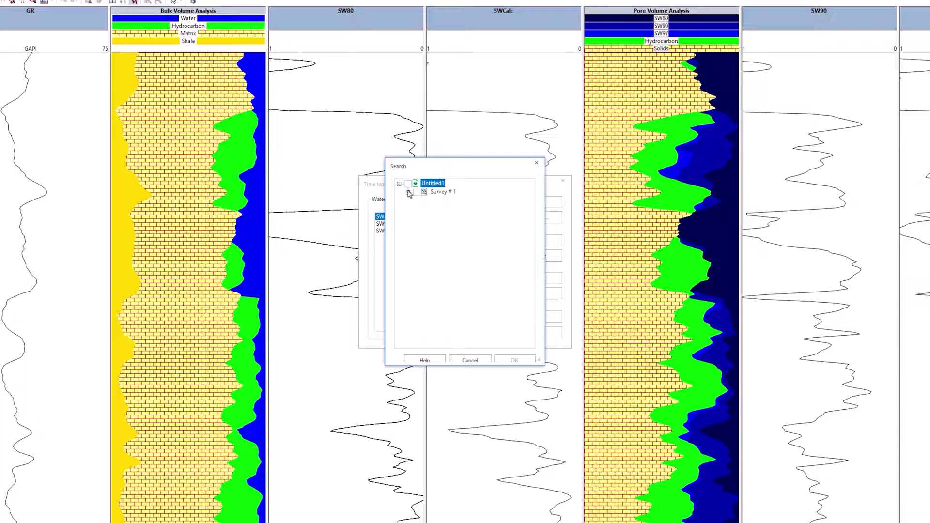
left_click(409, 193)
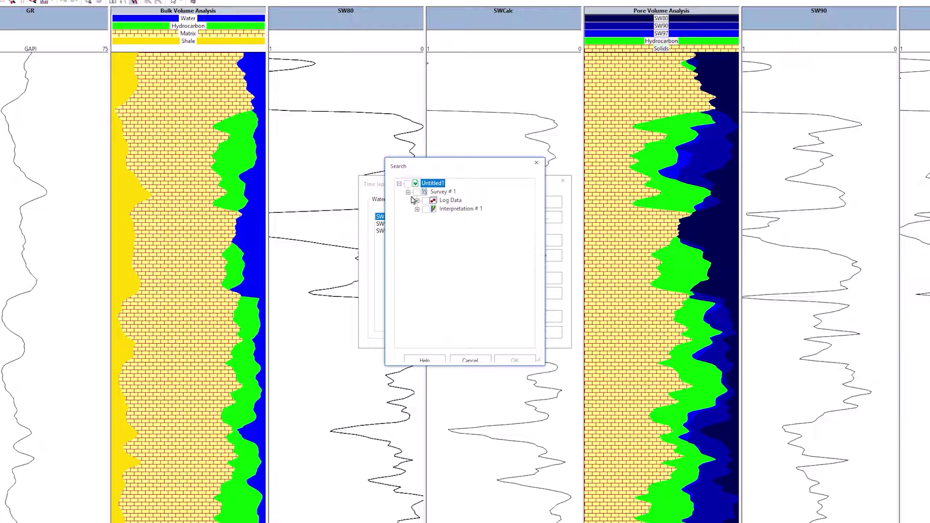
left_click(417, 209)
left_click(426, 218)
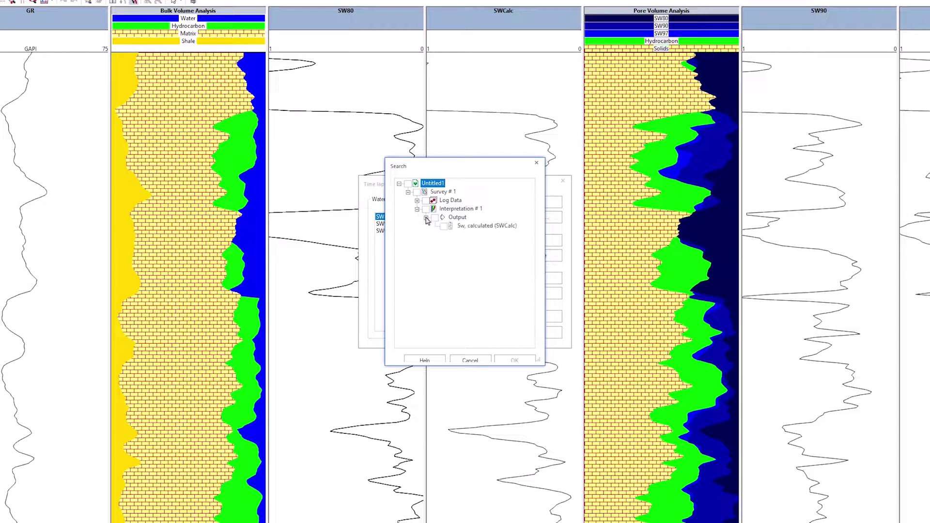
left_click(440, 228)
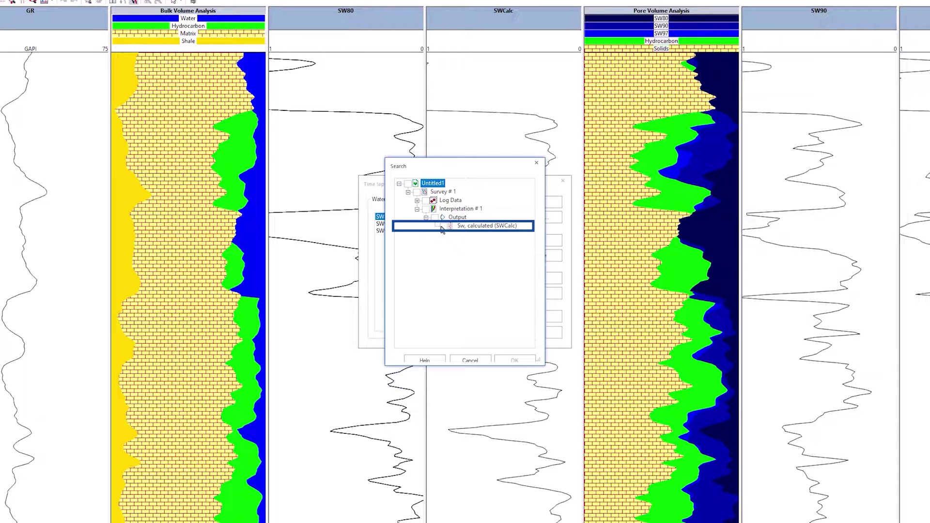
left_click(443, 226)
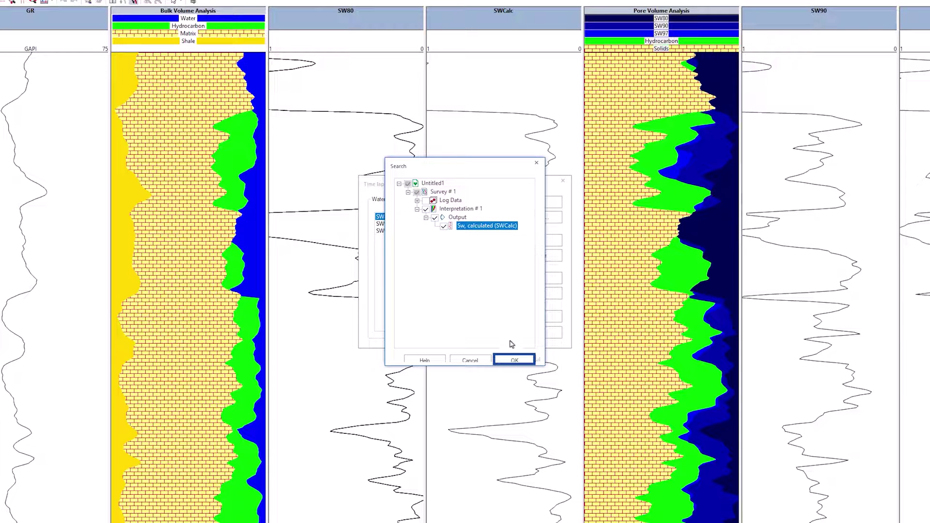
left_click(521, 358)
Rename the Sw, calculated time-lapse entry to SW82.
left_click(421, 242)
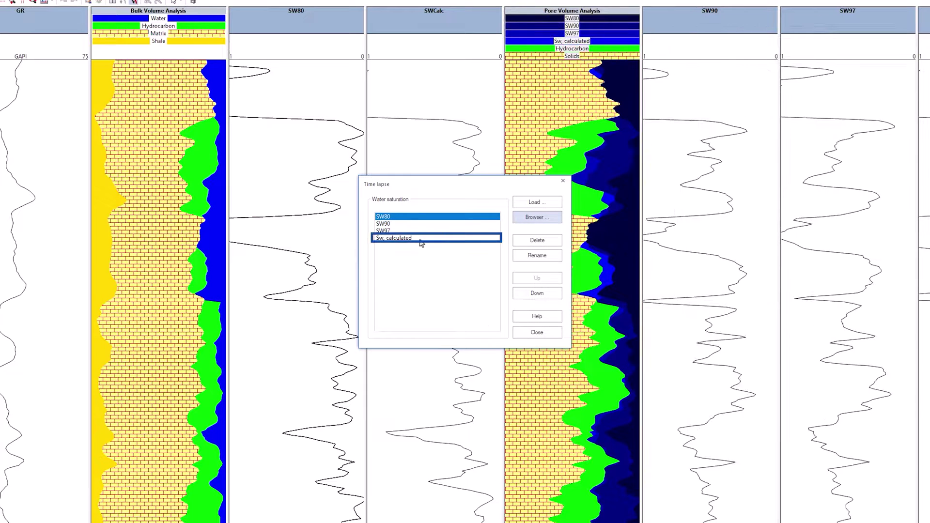
left_click(524, 257)
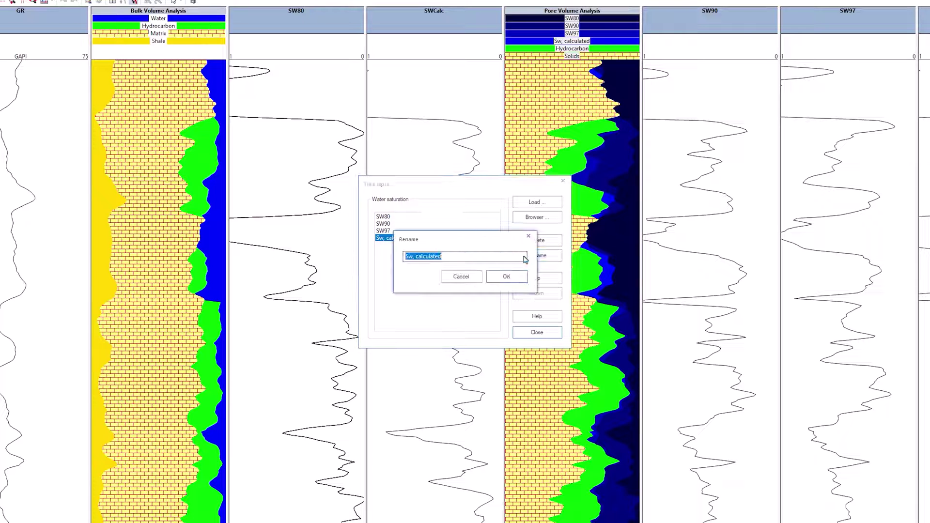
type("SW8")
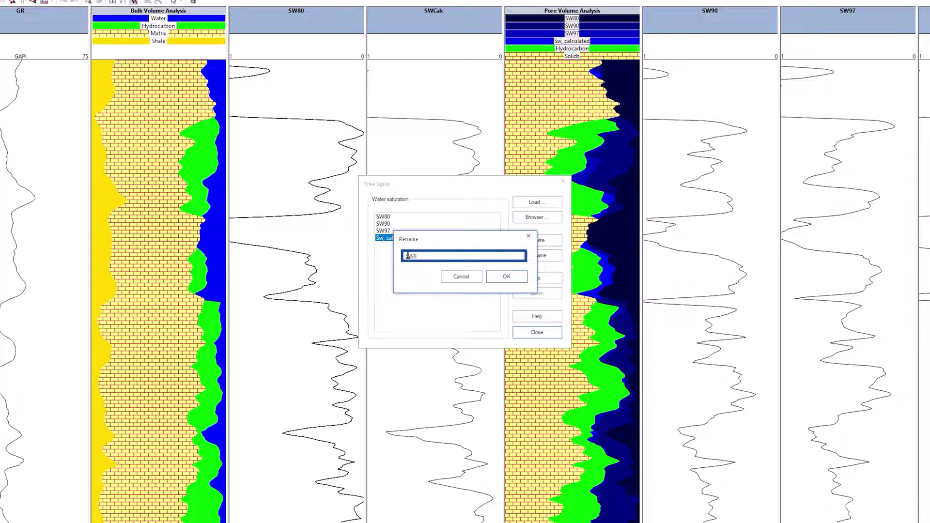
type("2")
left_click(506, 276)
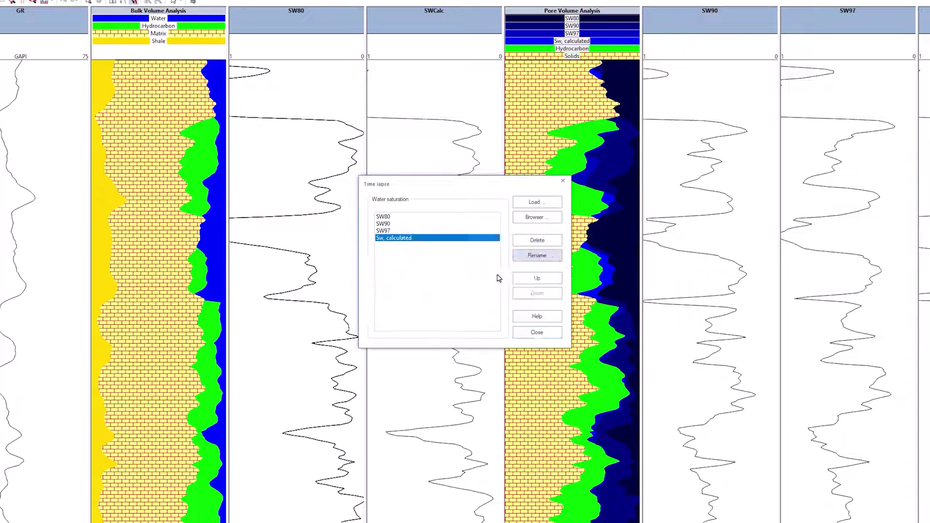
Move SW82 up two places so it follows SW80, then close the time-lapse setup.
left_click(393, 241)
left_click(533, 278)
left_click(532, 279)
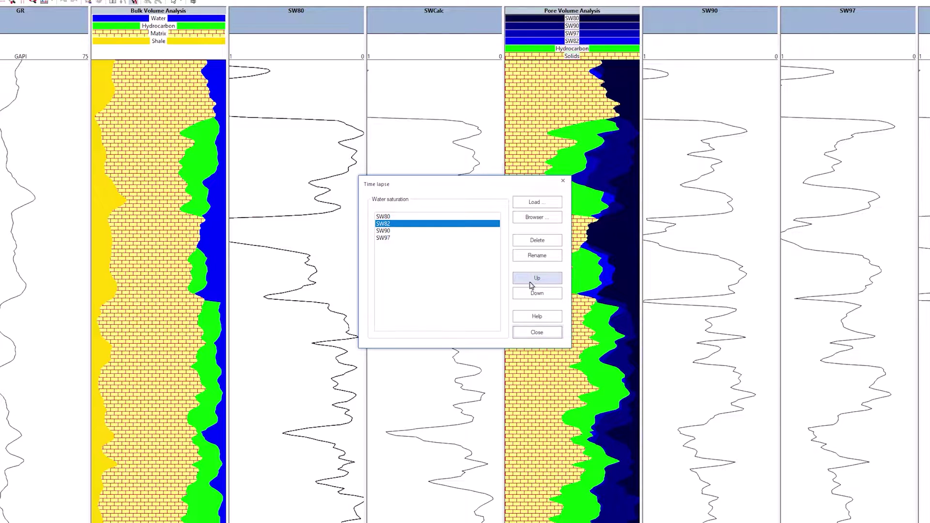
left_click(536, 332)
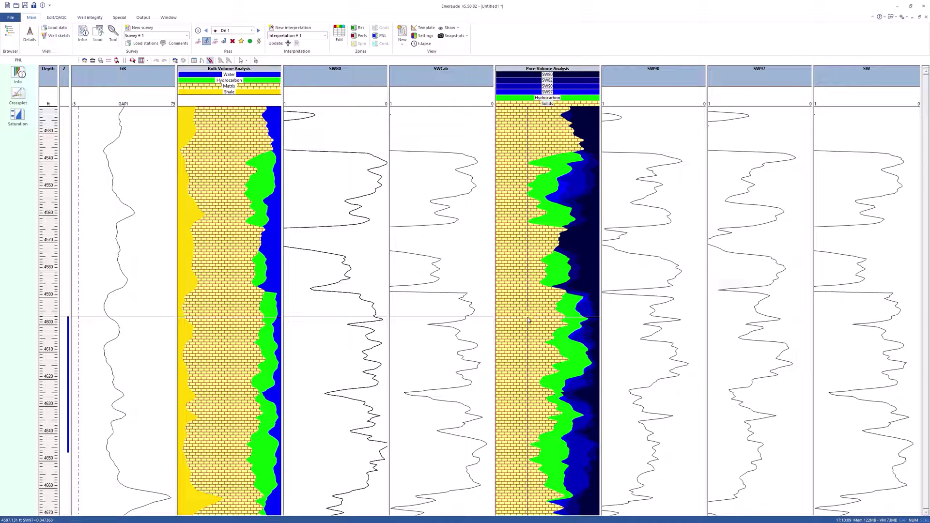
left_click(559, 78)
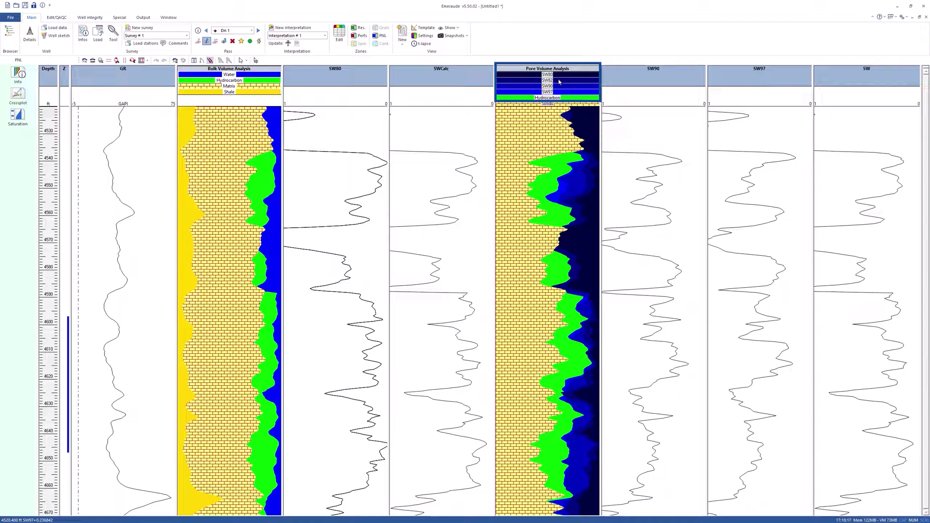
left_click(559, 82)
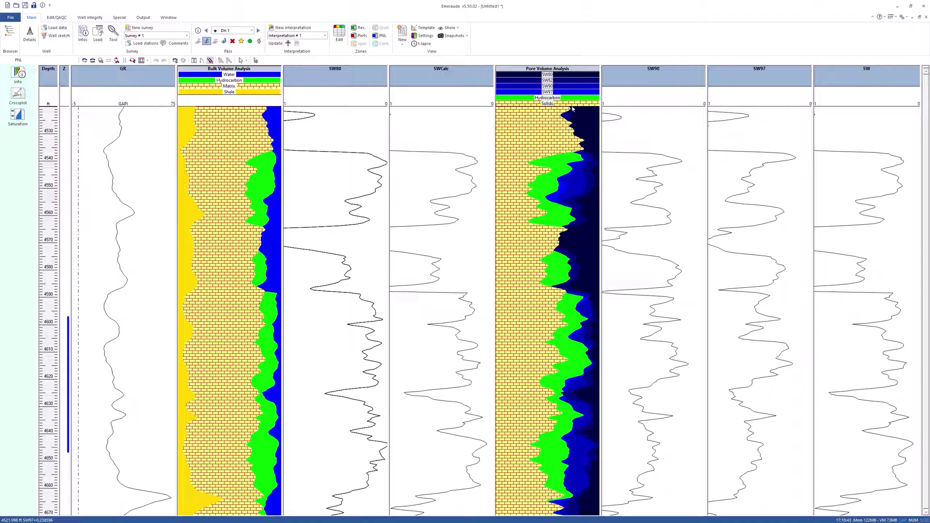